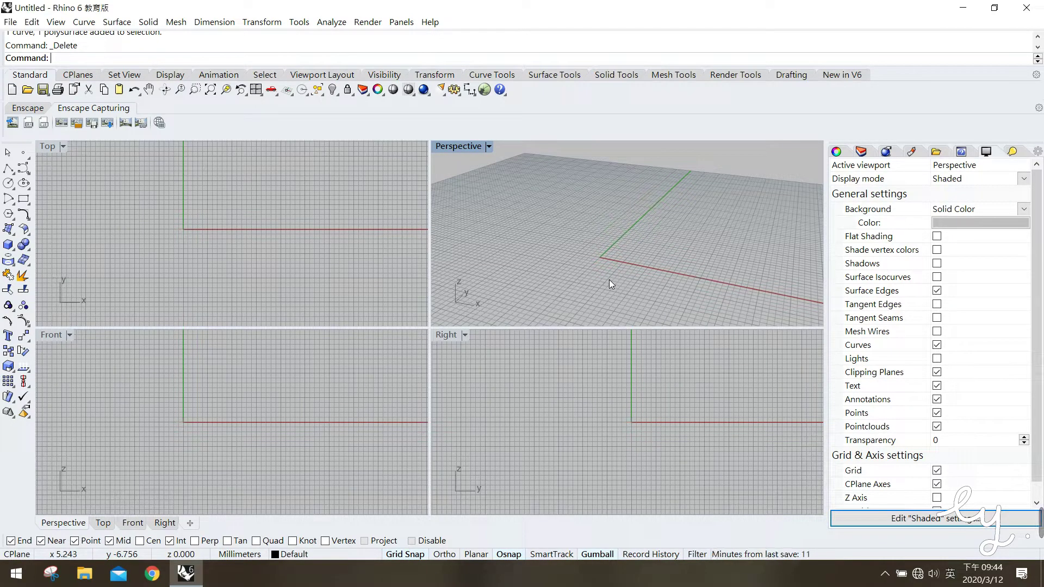
# Step: Create a solid four-sided pyramid centred on the origin, with a base about 24 mm square and a height of about 17 mm
pyautogui.click(11, 247)
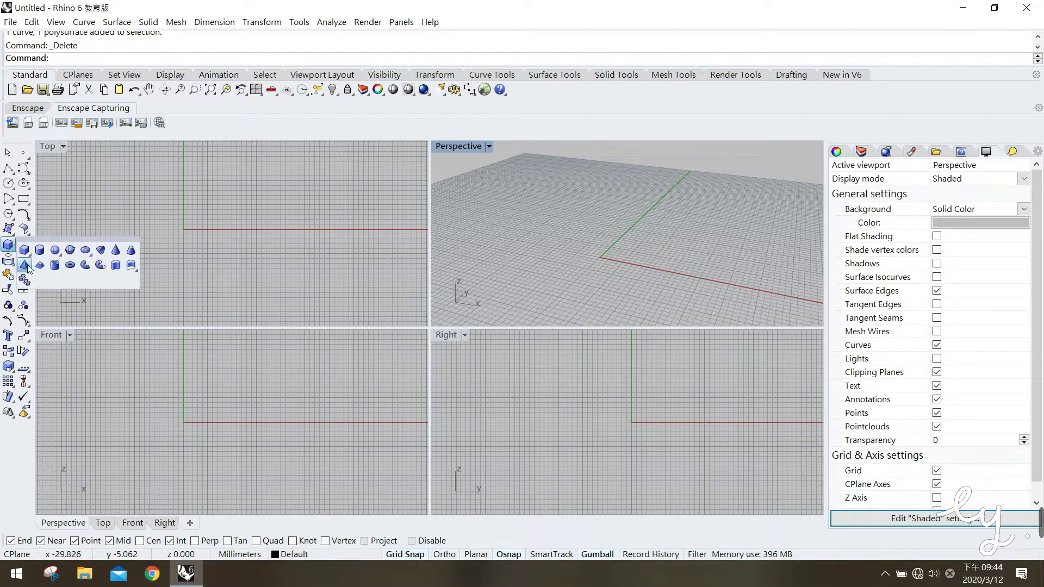
pyautogui.click(24, 266)
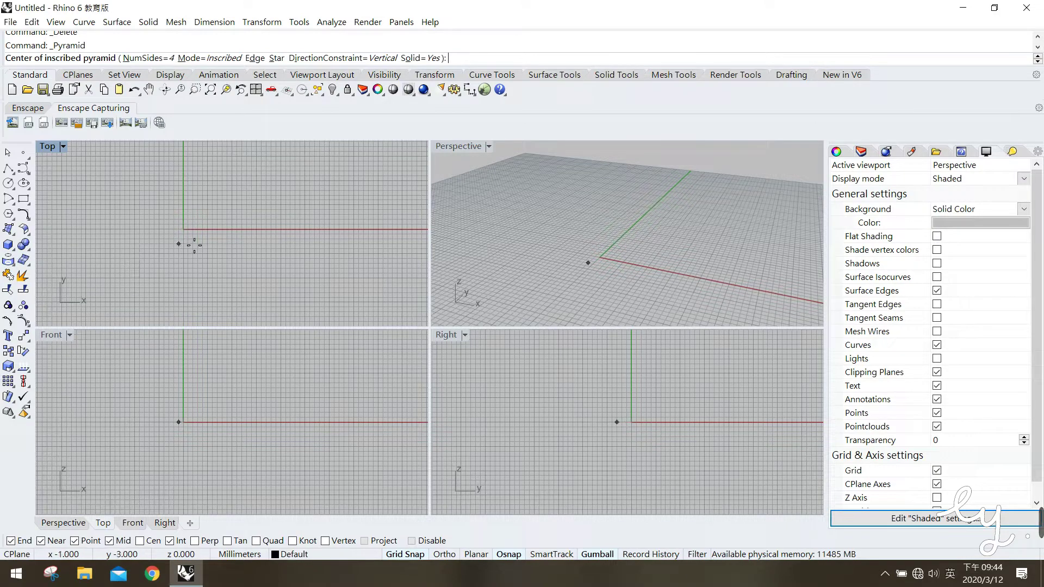
pyautogui.click(184, 229)
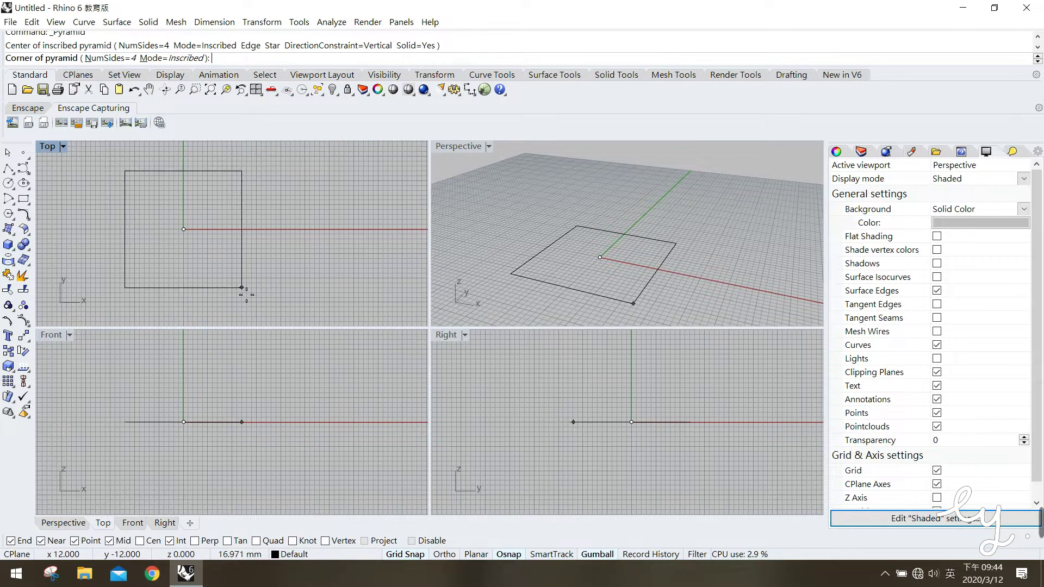
pyautogui.click(244, 294)
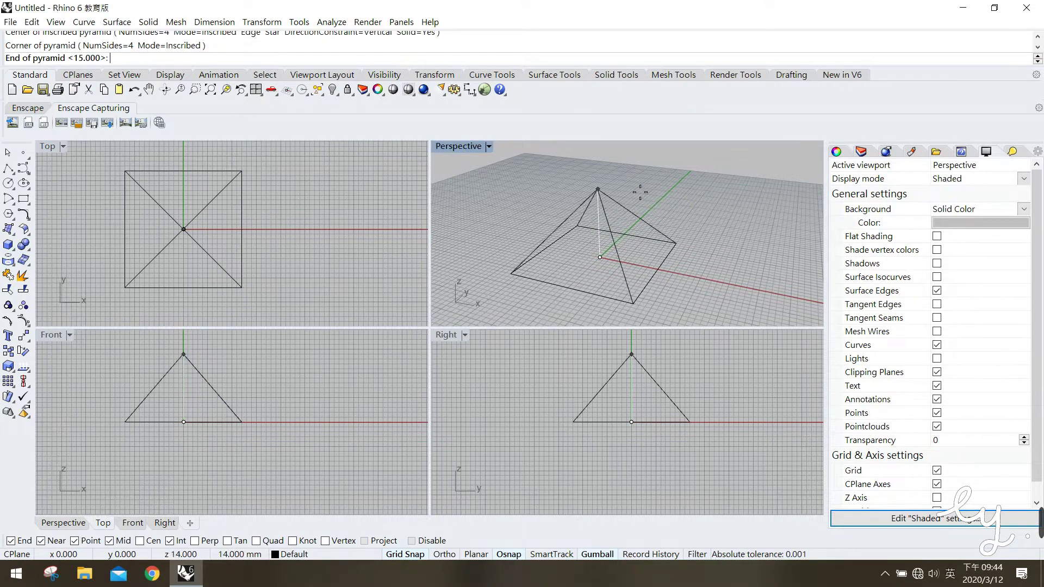
pyautogui.click(642, 175)
pyautogui.moveTo(622, 277); pyautogui.dragTo(642, 293, button='right')
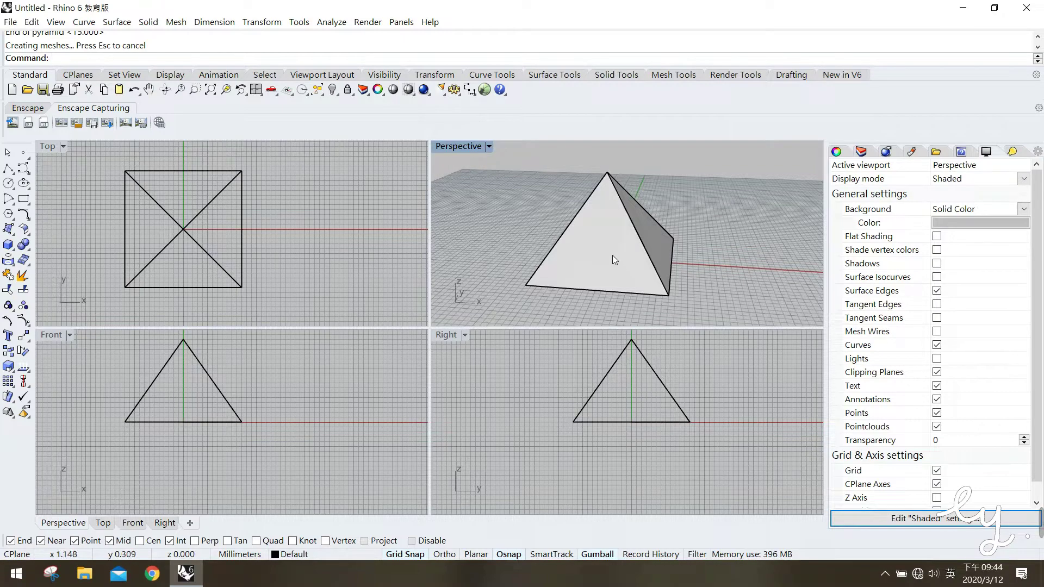
pyautogui.moveTo(613, 256); pyautogui.dragTo(613, 193, button='right')
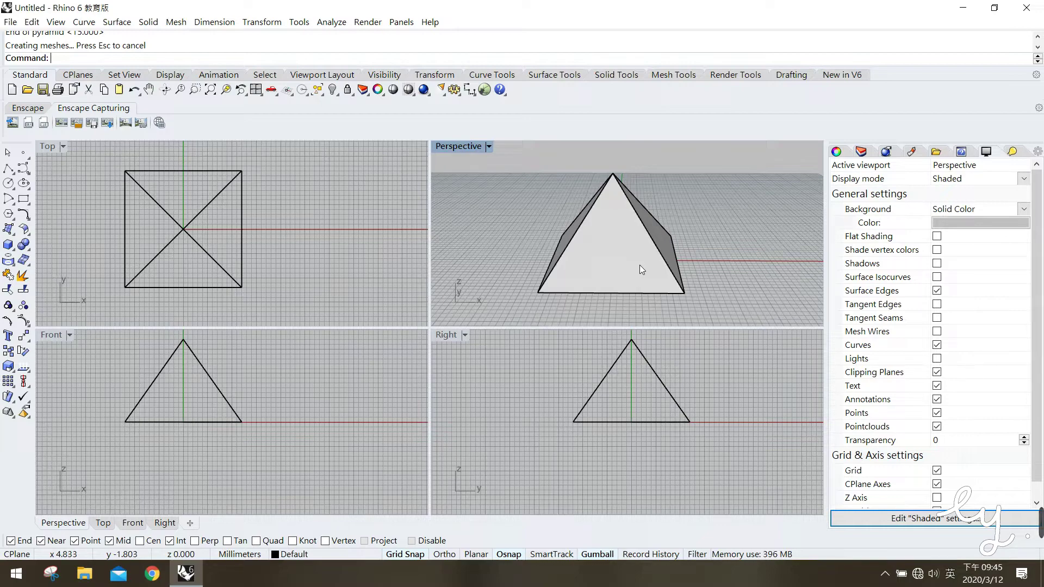
# Step: Try to draw a closed triangular polyline directly over the pyramid's front face in the perspective view
pyautogui.click(7, 169)
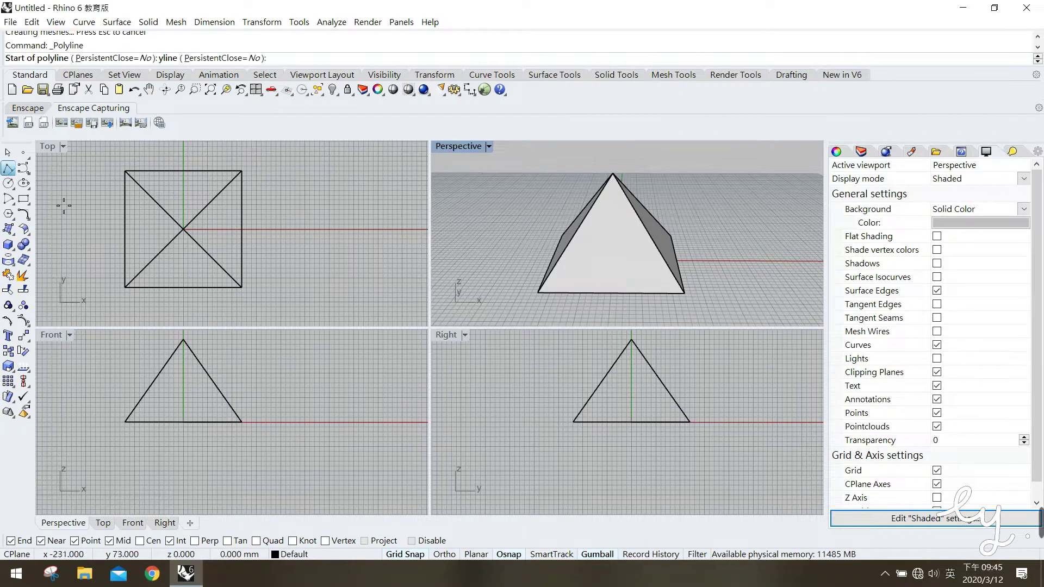
pyautogui.click(614, 225)
pyautogui.click(592, 263)
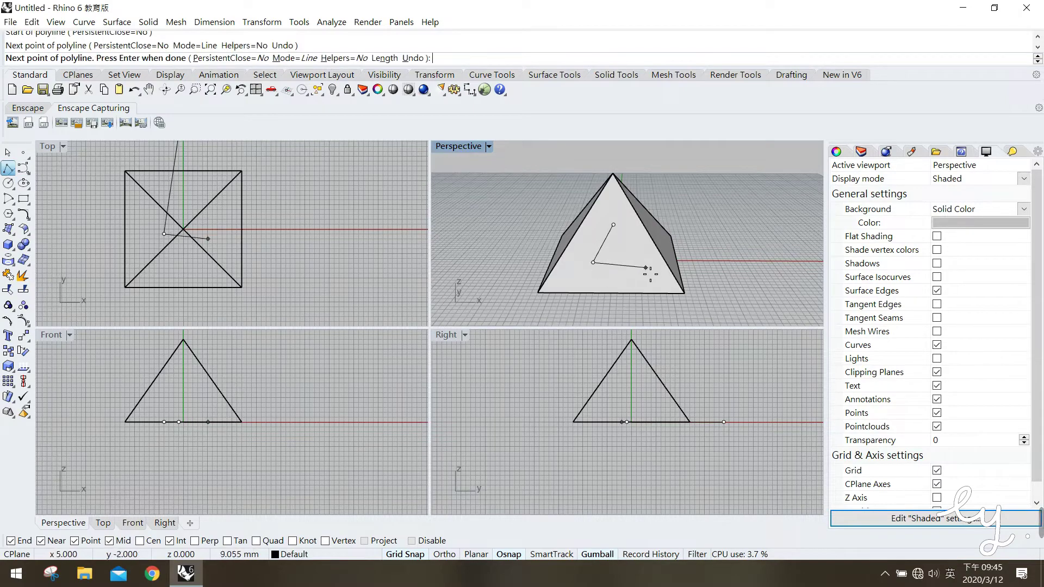
pyautogui.click(648, 268)
pyautogui.click(614, 226)
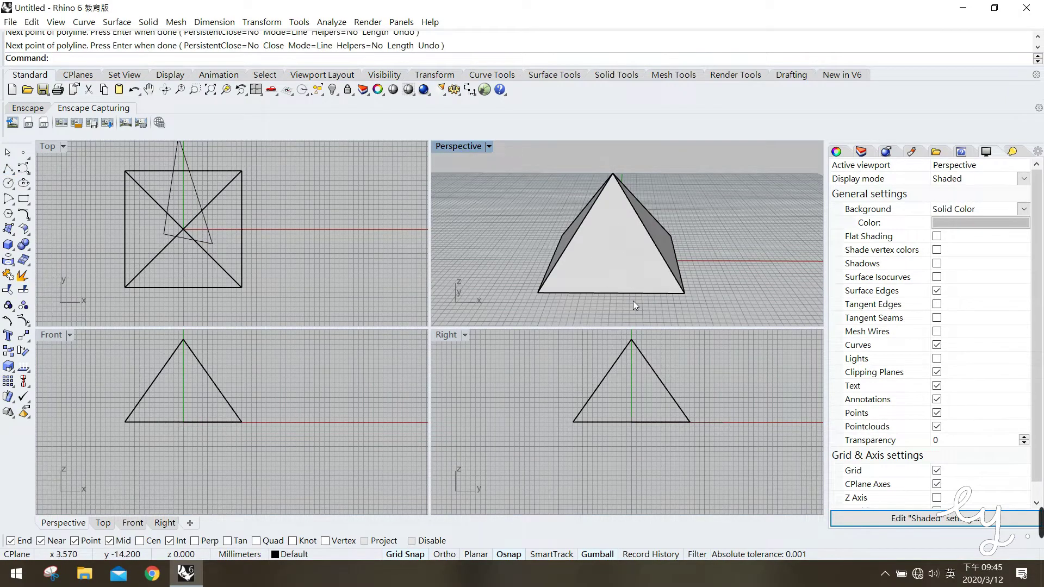
# Step: Select the triangular polyline, check its position against the front face from other angles, and delete it
pyautogui.moveTo(648, 251); pyautogui.dragTo(645, 274, button='right')
pyautogui.click(646, 274)
pyautogui.moveTo(212, 242); pyautogui.dragTo(262, 291, button='right')
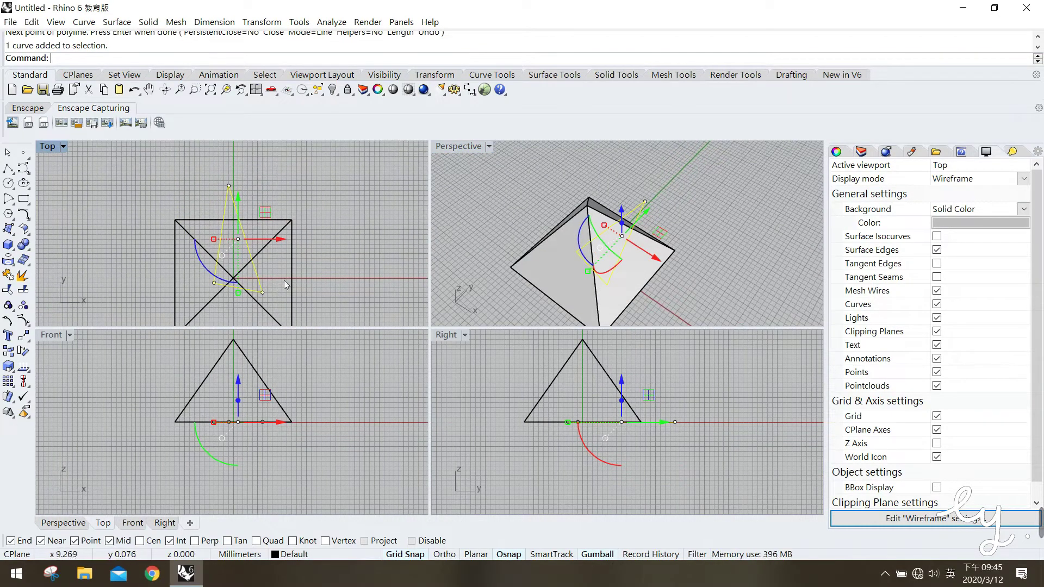
pyautogui.moveTo(531, 272); pyautogui.dragTo(652, 174, button='right')
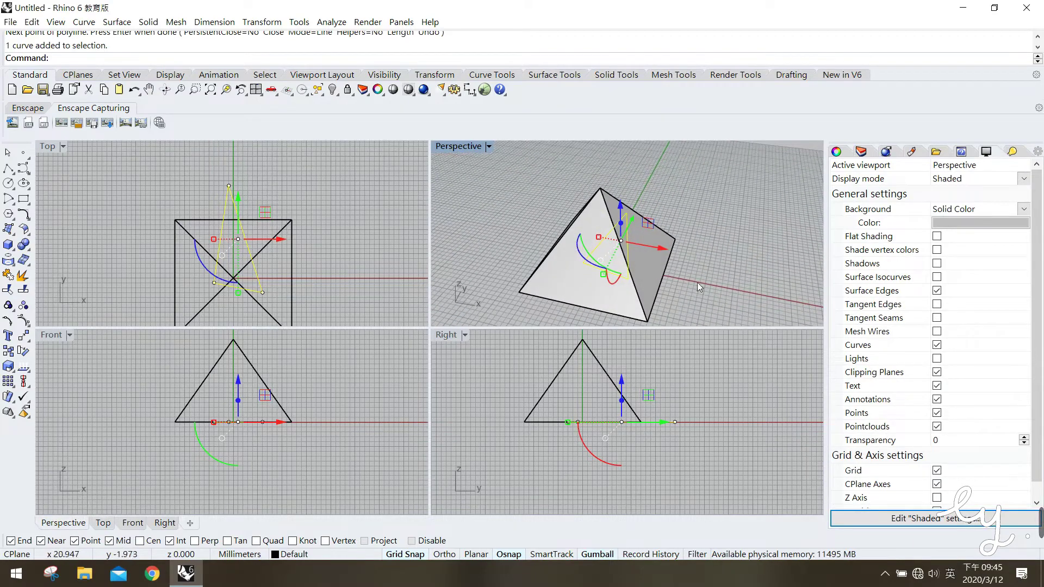
pyautogui.moveTo(652, 281); pyautogui.dragTo(636, 267, button='right')
pyautogui.press('Delete')
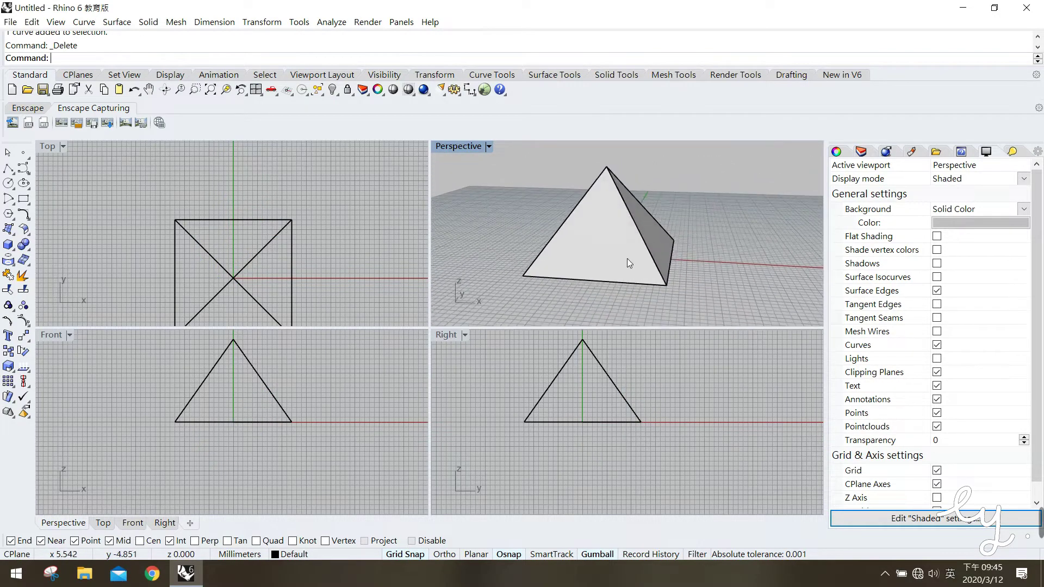
# Step: Draw a guide polyline from the pyramid's apex to the midpoint of the front face's base edge
pyautogui.moveTo(612, 229); pyautogui.dragTo(608, 265, button='right')
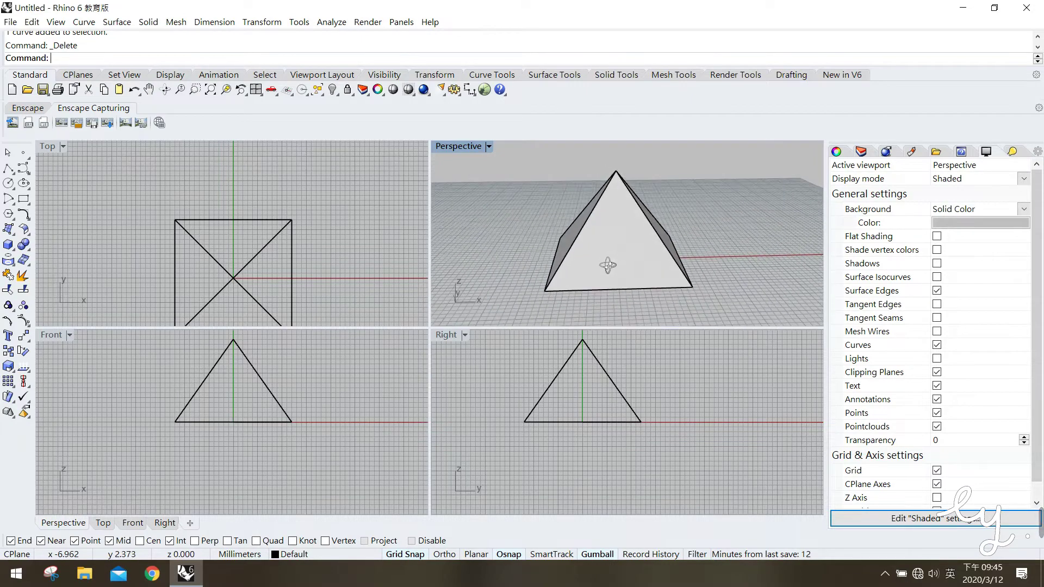
pyautogui.click(8, 169)
pyautogui.click(618, 173)
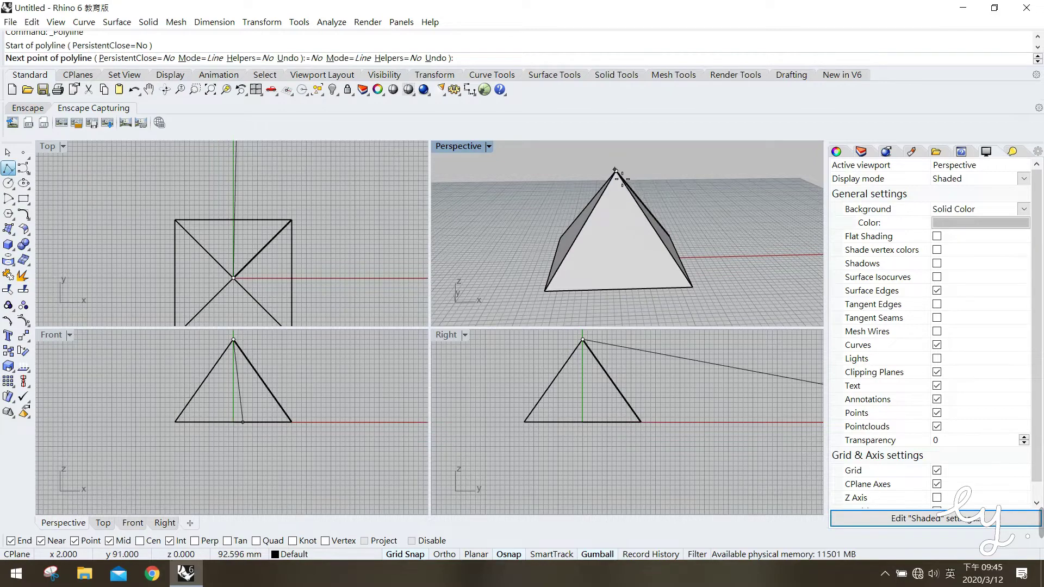
pyautogui.click(623, 290)
pyautogui.rightClick(626, 250)
# Step: Draw a closed triangular polyline through the midpoints of the front face's two slanted edges and its base edge
pyautogui.rightClick(587, 234)
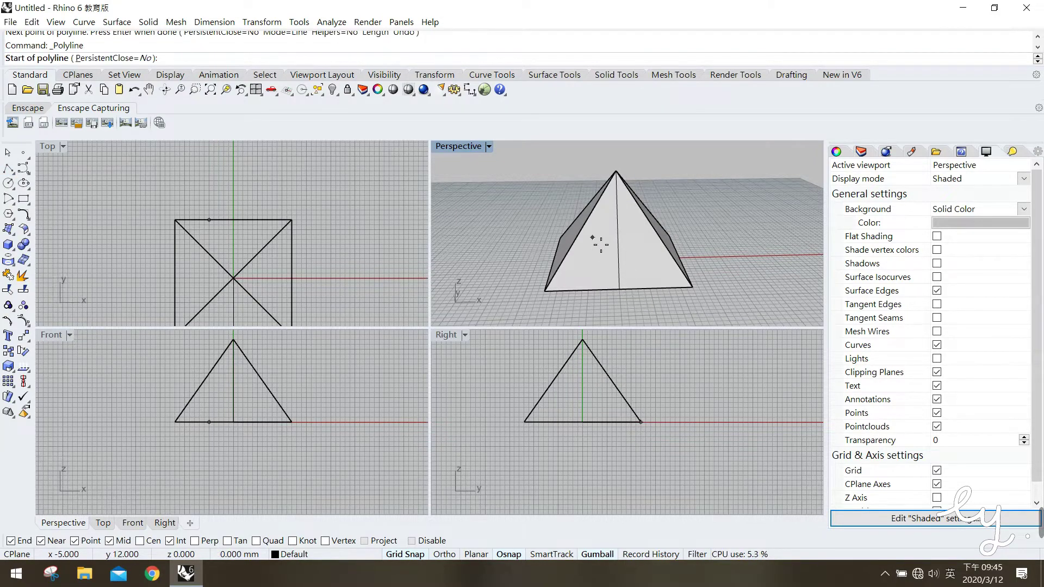
pyautogui.click(582, 228)
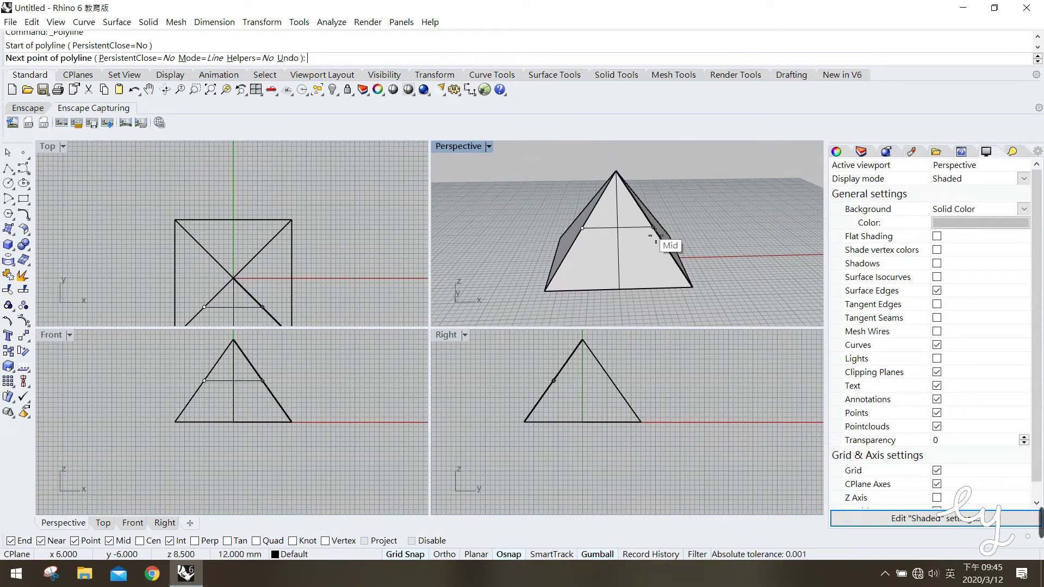
pyautogui.click(653, 229)
pyautogui.click(620, 288)
pyautogui.click(583, 229)
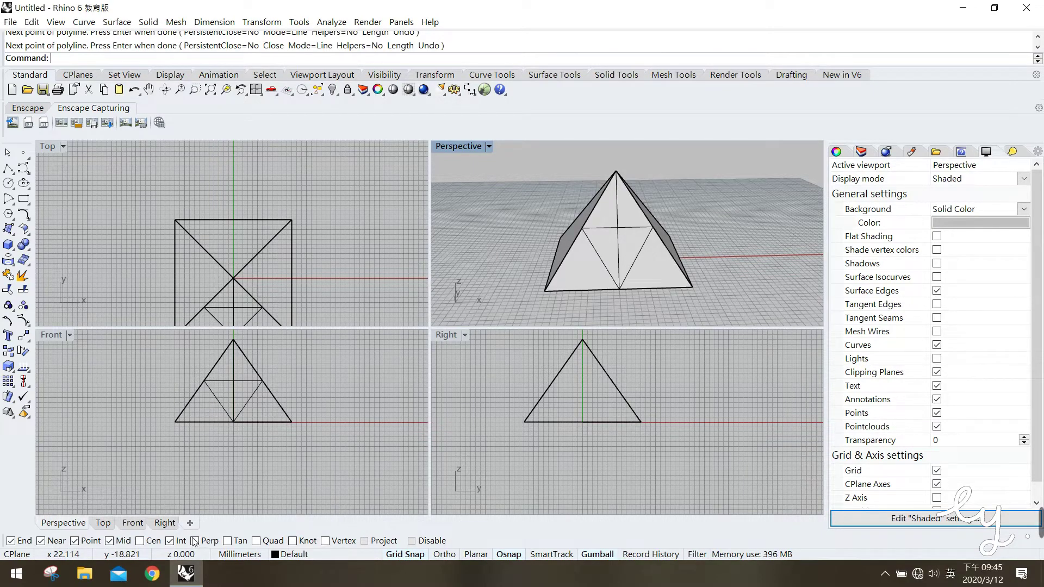
# Step: Draw a smaller closed triangle through the midpoints of the guide triangle's three sides
pyautogui.press('Return')
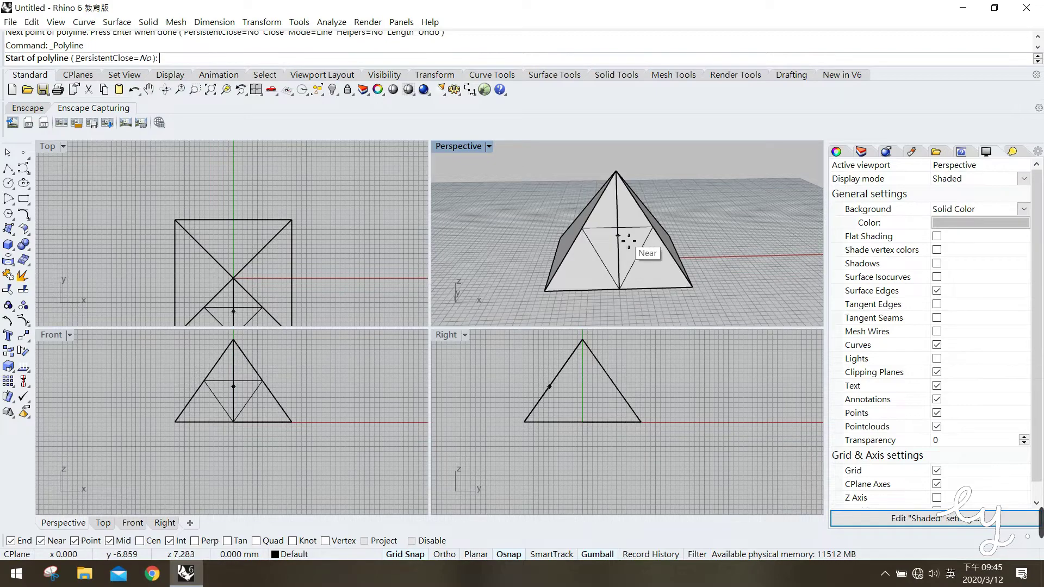
pyautogui.click(618, 227)
pyautogui.click(601, 258)
pyautogui.click(636, 258)
pyautogui.click(625, 238)
pyautogui.press('Return')
pyautogui.press('Escape')
# Step: Delete the guide triangle and the centre line, keeping only the small triangle on the front face
pyautogui.click(634, 231)
pyautogui.press('Delete')
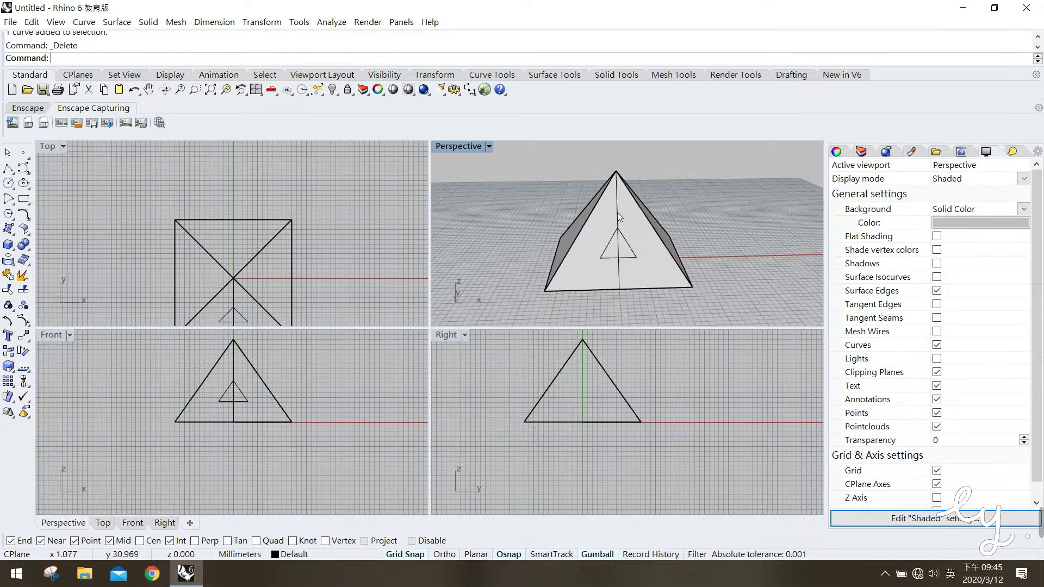
pyautogui.moveTo(625, 219); pyautogui.dragTo(625, 299, button='right')
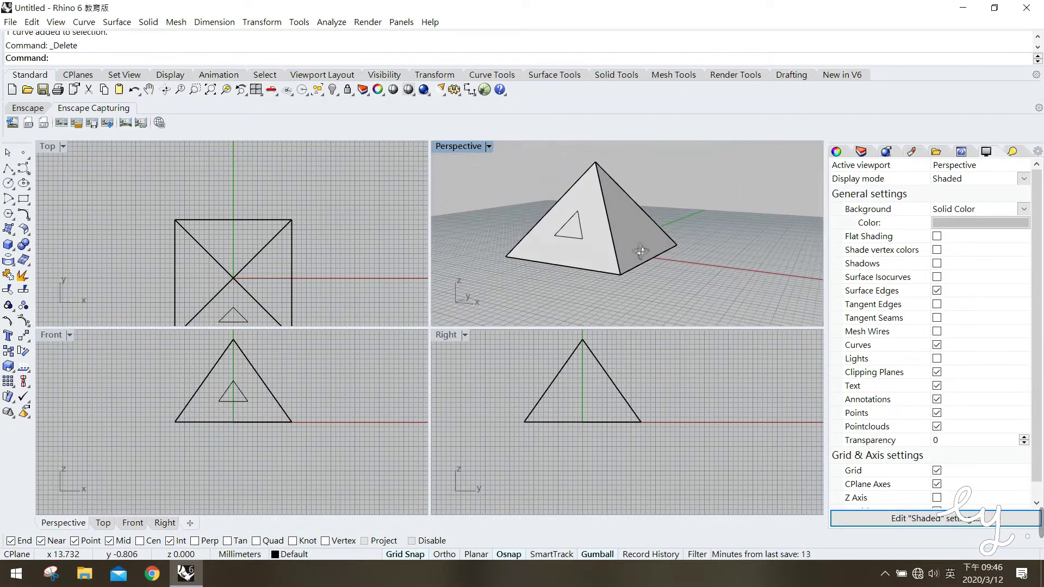
# Step: Delete the small triangle curve from the pyramid's front face
pyautogui.click(579, 244)
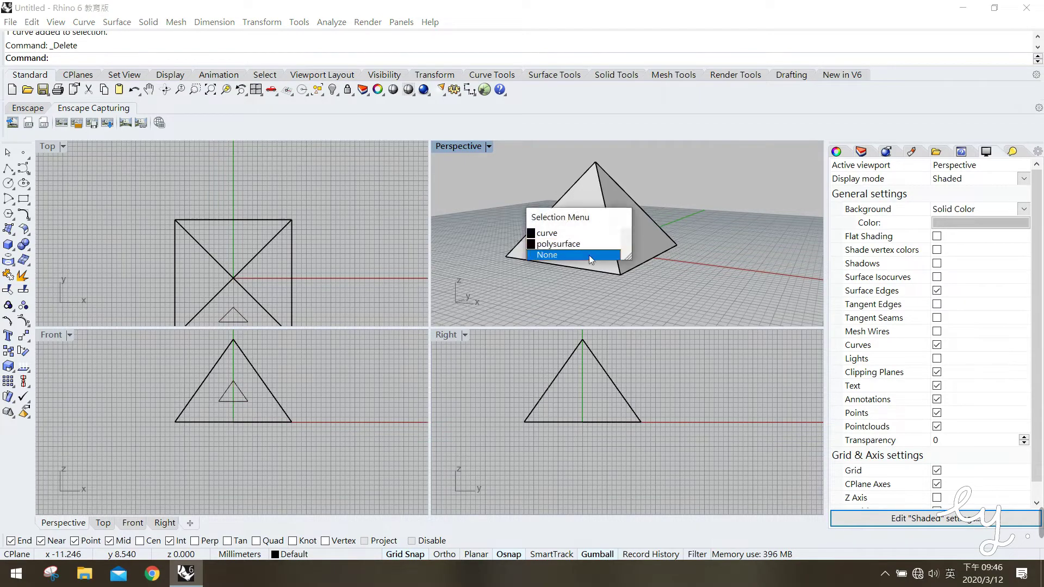
pyautogui.click(544, 230)
pyautogui.press('Delete')
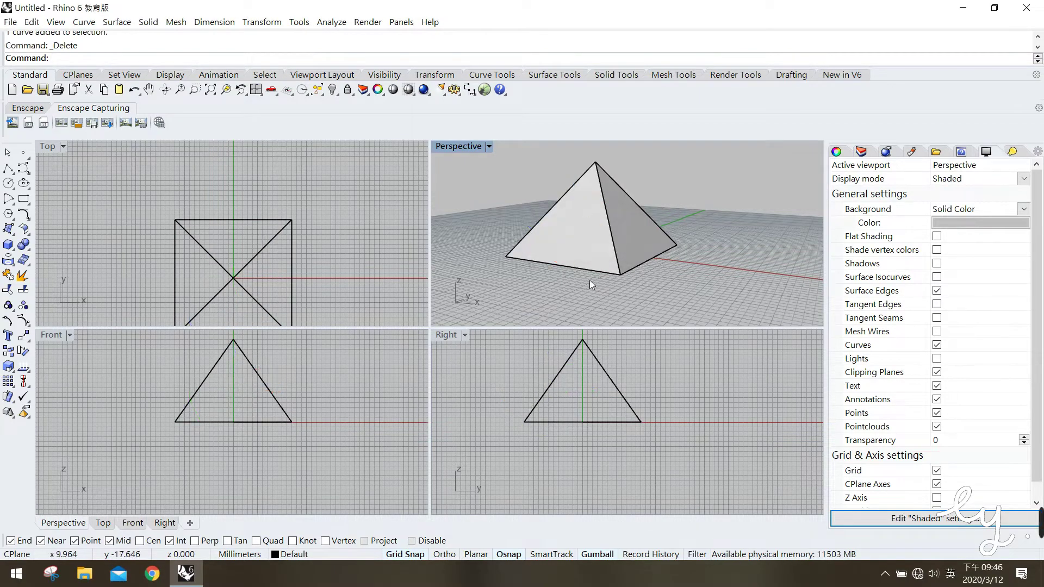
# Step: Align the perspective construction plane to the pyramid's front face using the CPlane command's Object option
pyautogui.moveTo(590, 279); pyautogui.dragTo(596, 272, button='right')
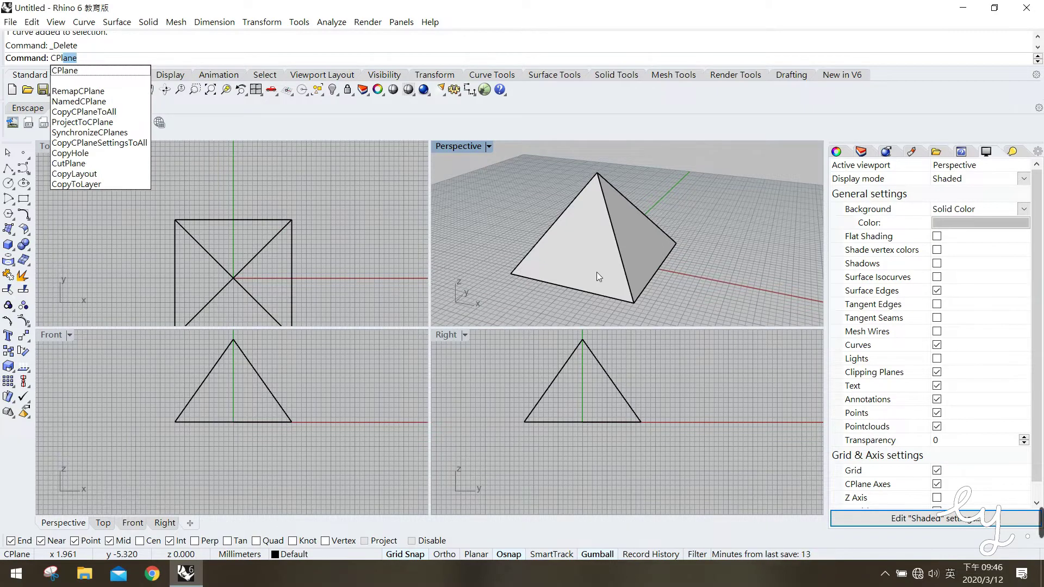
pyautogui.press('Return')
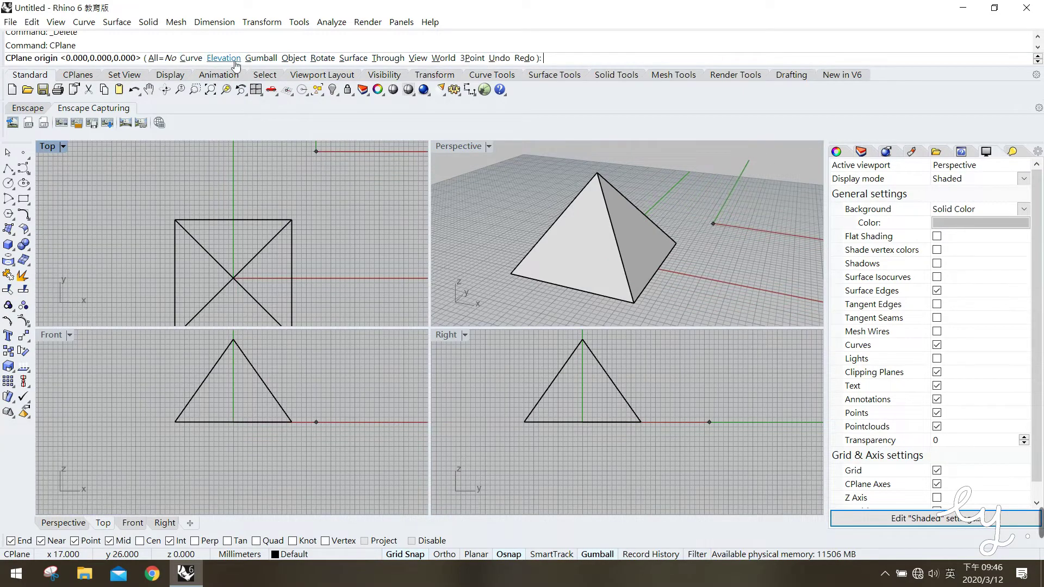
pyautogui.click(300, 61)
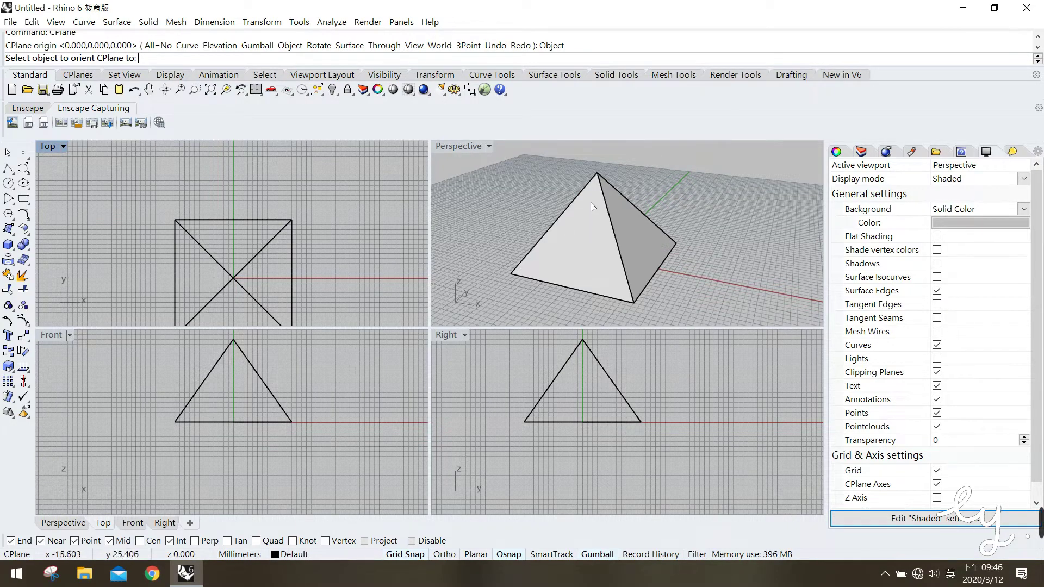
pyautogui.click(569, 278)
pyautogui.moveTo(641, 288)
pyautogui.mouseDown(button='right')
pyautogui.moveTo(613, 256)
pyautogui.moveTo(729, 289)
pyautogui.moveTo(636, 285)
pyautogui.mouseUp(button='right')
# Step: Draw a closed, irregular five-sided polyline on the pyramid's front face
pyautogui.click(8, 168)
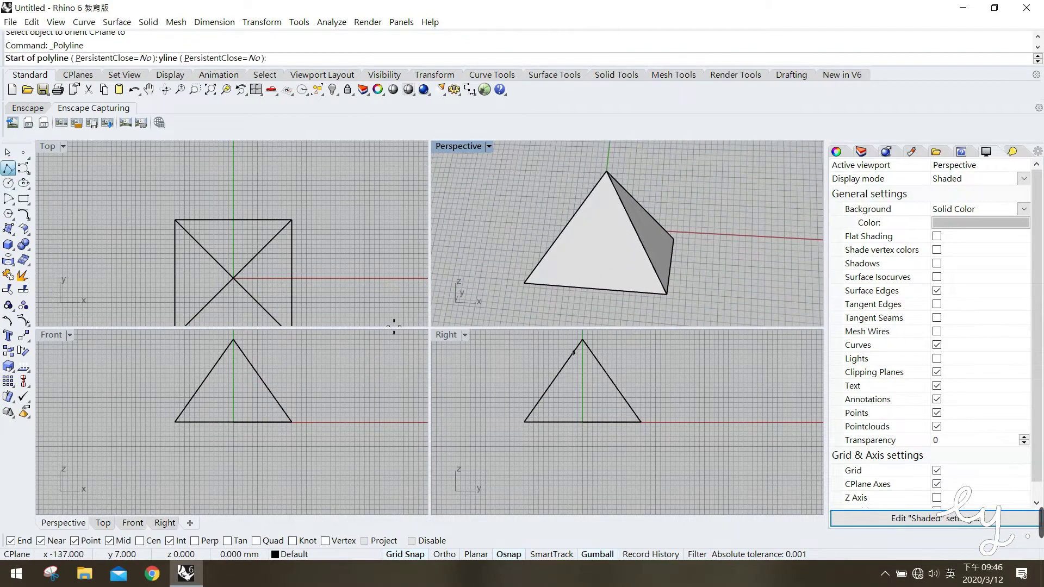
pyautogui.click(596, 222)
pyautogui.click(576, 237)
pyautogui.click(568, 260)
pyautogui.click(590, 274)
pyautogui.click(620, 264)
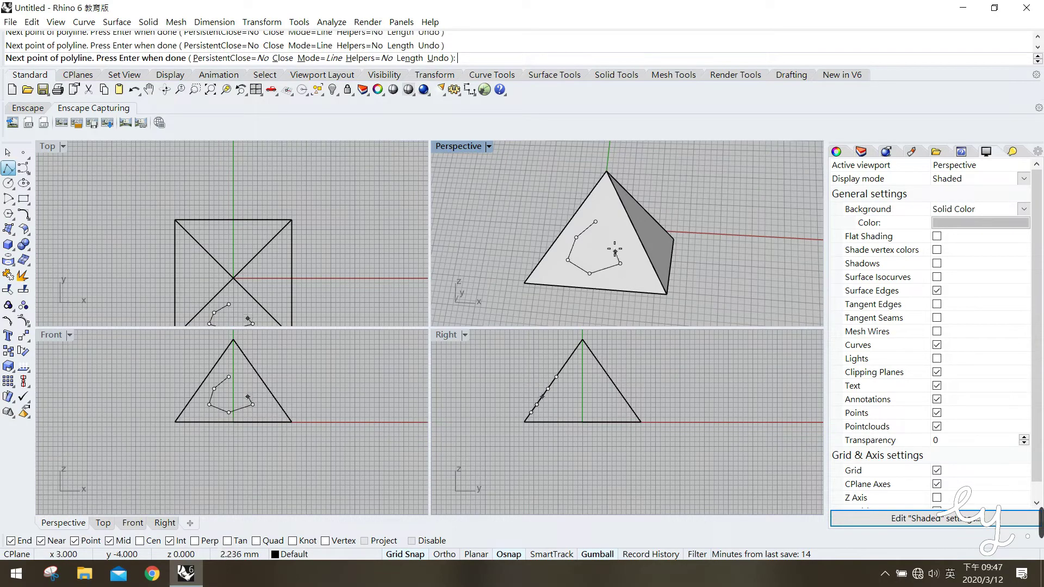
pyautogui.click(596, 222)
pyautogui.moveTo(625, 264); pyautogui.dragTo(653, 276, button='right')
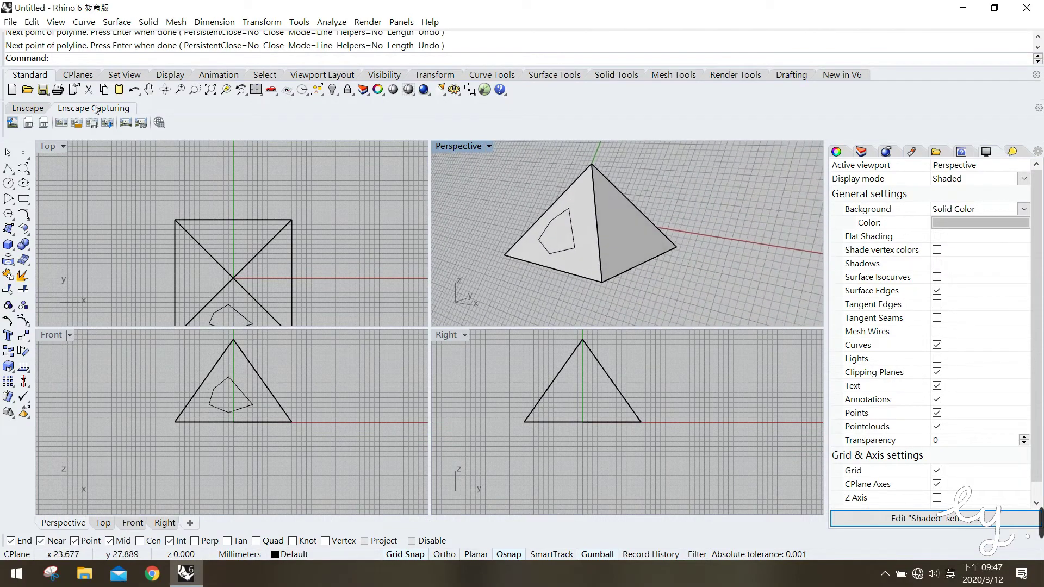
# Step: Orient the construction plane to the pyramid's shaded side face adjacent to the front face
pyautogui.click(78, 75)
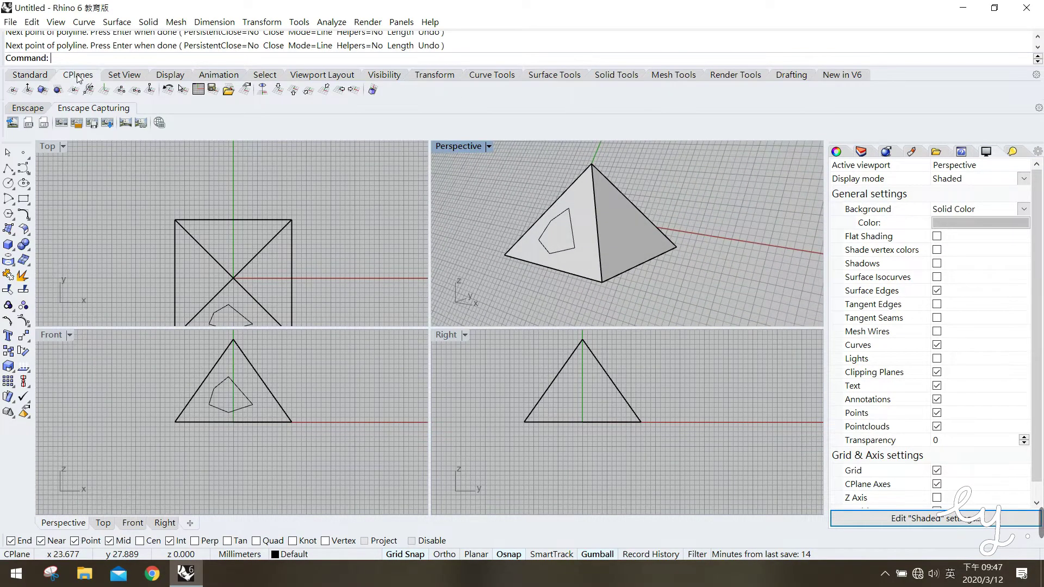
pyautogui.click(43, 90)
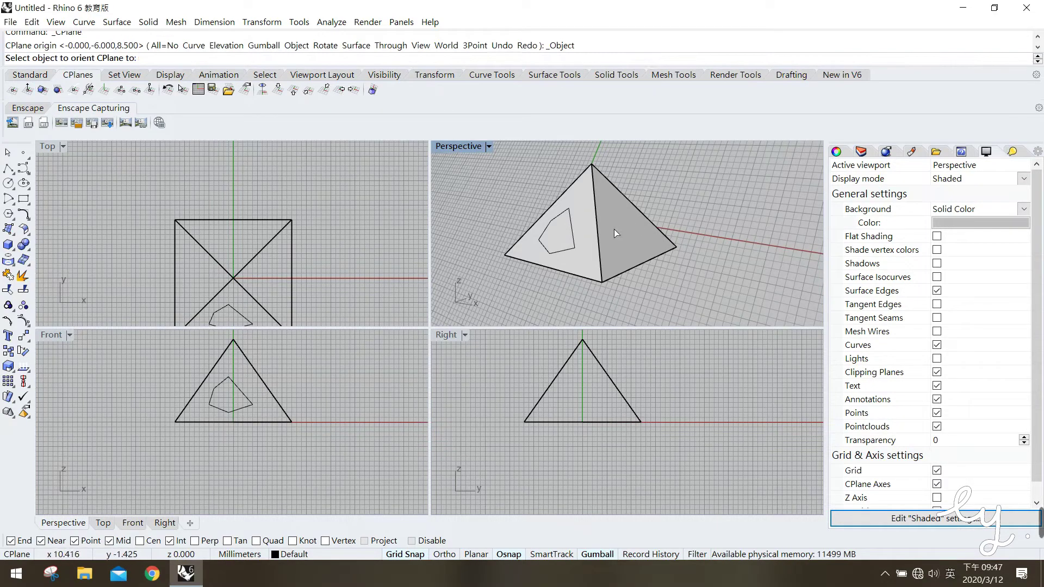
pyautogui.click(616, 234)
pyautogui.moveTo(616, 234); pyautogui.dragTo(518, 239, button='right')
# Step: Draw a closed, irregular four-sided polyline on that adjacent side face of the pyramid
pyautogui.click(8, 168)
pyautogui.click(599, 207)
pyautogui.click(618, 210)
pyautogui.click(627, 223)
pyautogui.click(607, 235)
pyautogui.click(599, 207)
pyautogui.moveTo(599, 207); pyautogui.dragTo(597, 257, button='right')
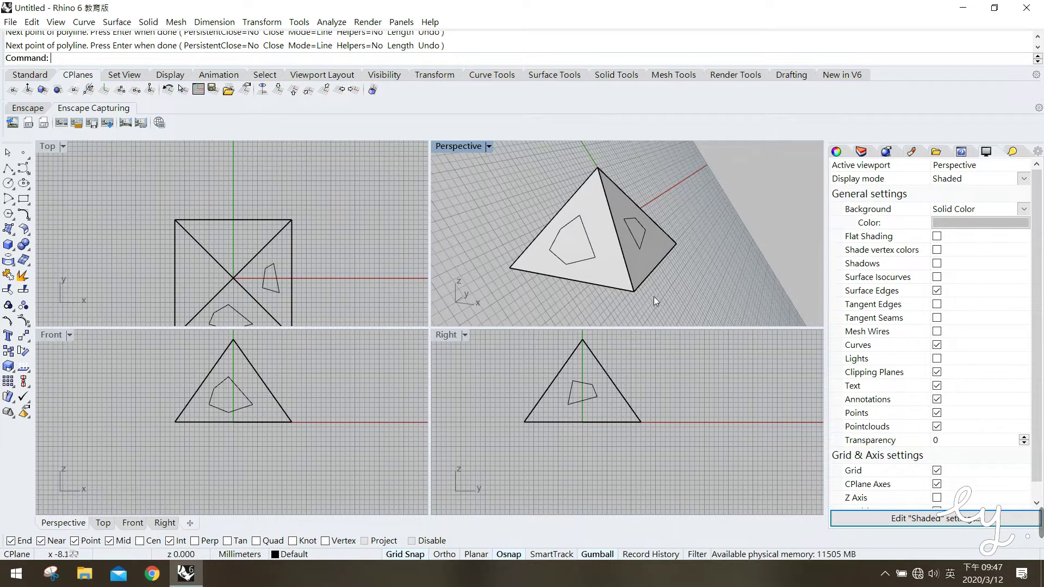
# Step: Reset the perspective view's construction plane to World Top
pyautogui.click(279, 91)
pyautogui.moveTo(598, 245); pyautogui.dragTo(683, 217, button='right')
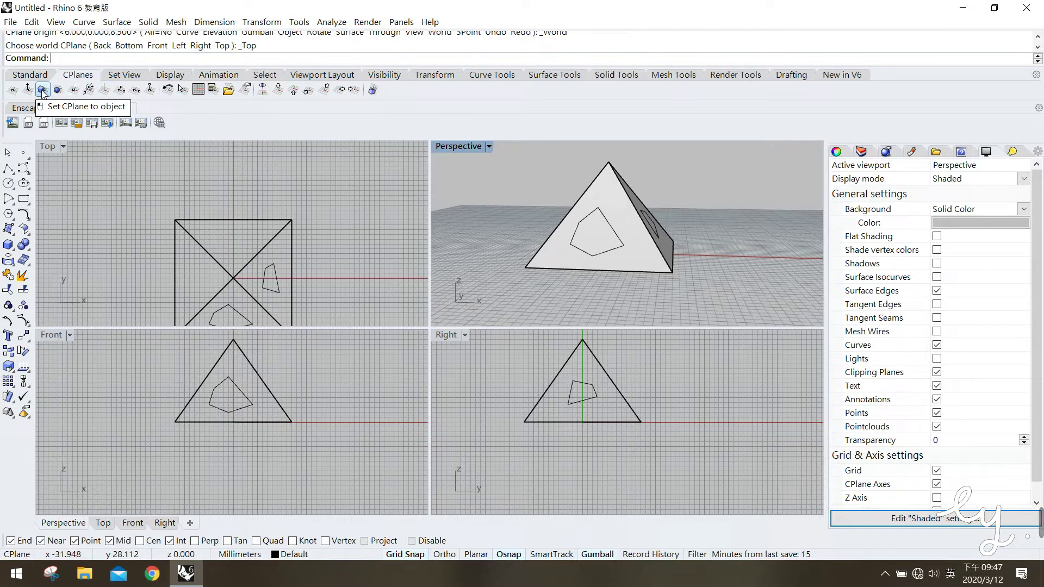
pyautogui.write('CPlane')
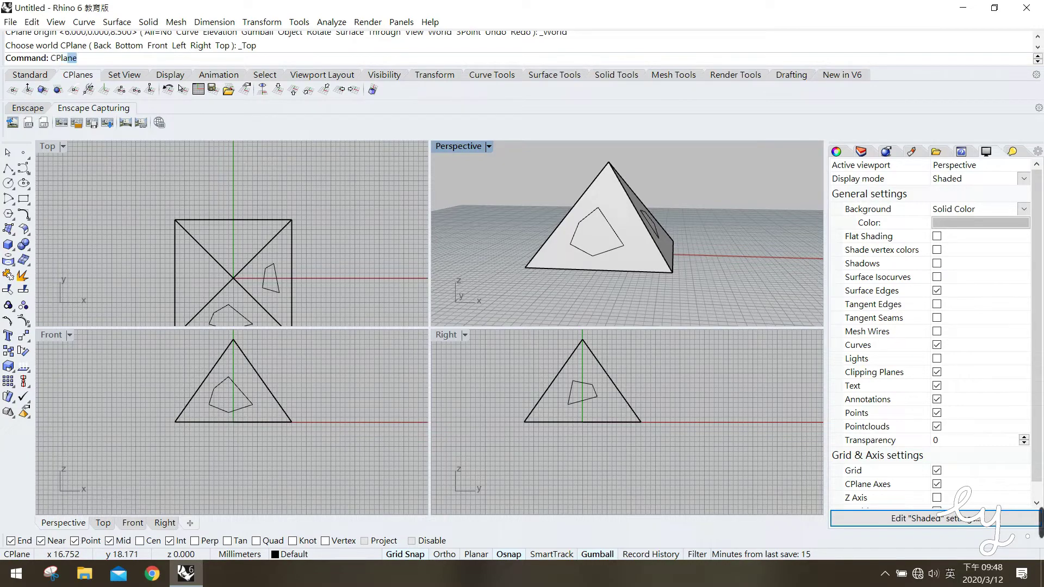
pyautogui.press('Return')
pyautogui.press('Escape')
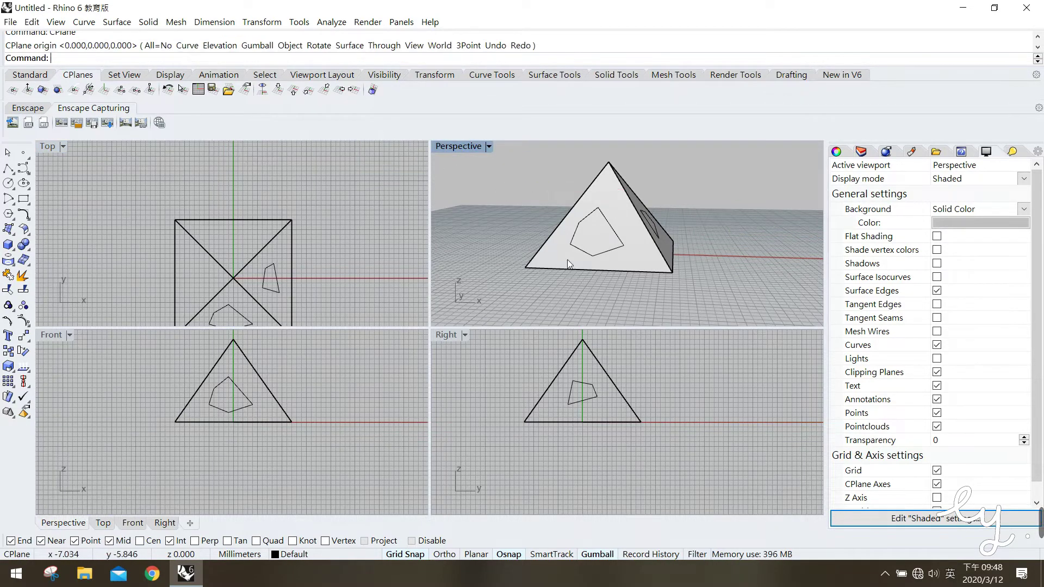
pyautogui.moveTo(683, 205); pyautogui.dragTo(664, 233, button='right')
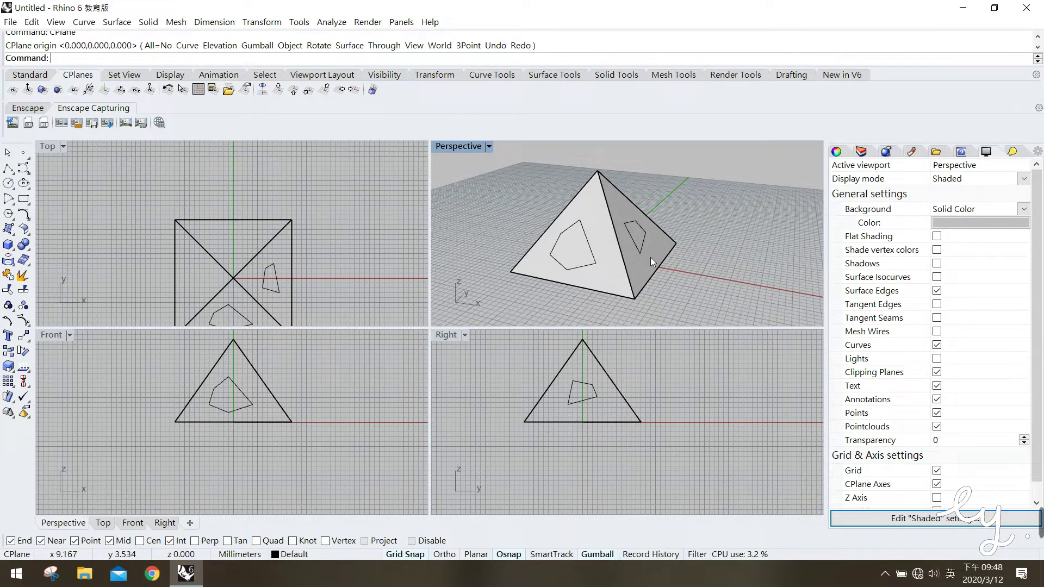
# Step: Delete the two polylines drawn on the pyramid's front and side faces
pyautogui.click(598, 266)
pyautogui.click(587, 266)
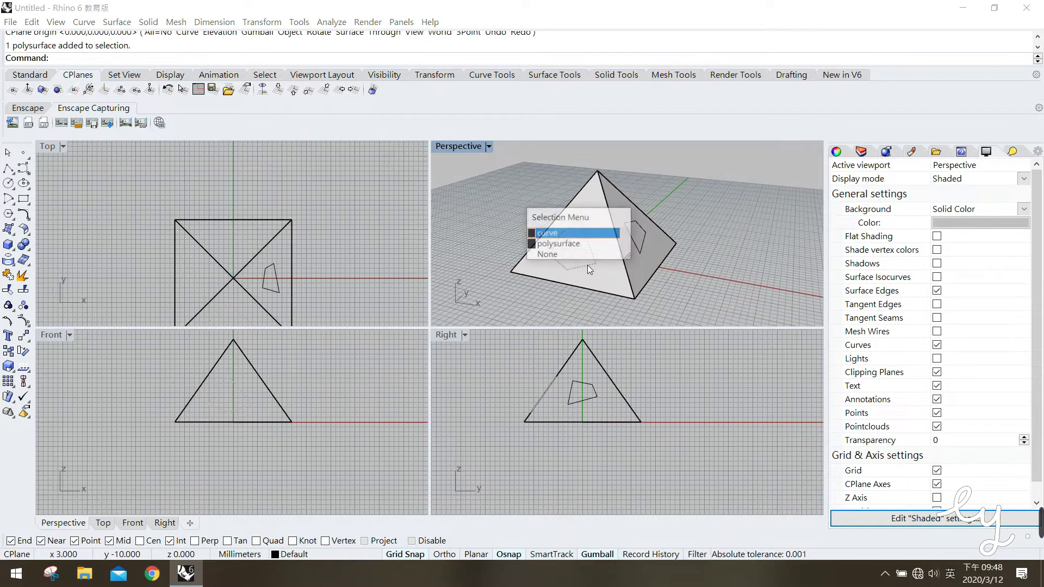
pyautogui.press('Delete')
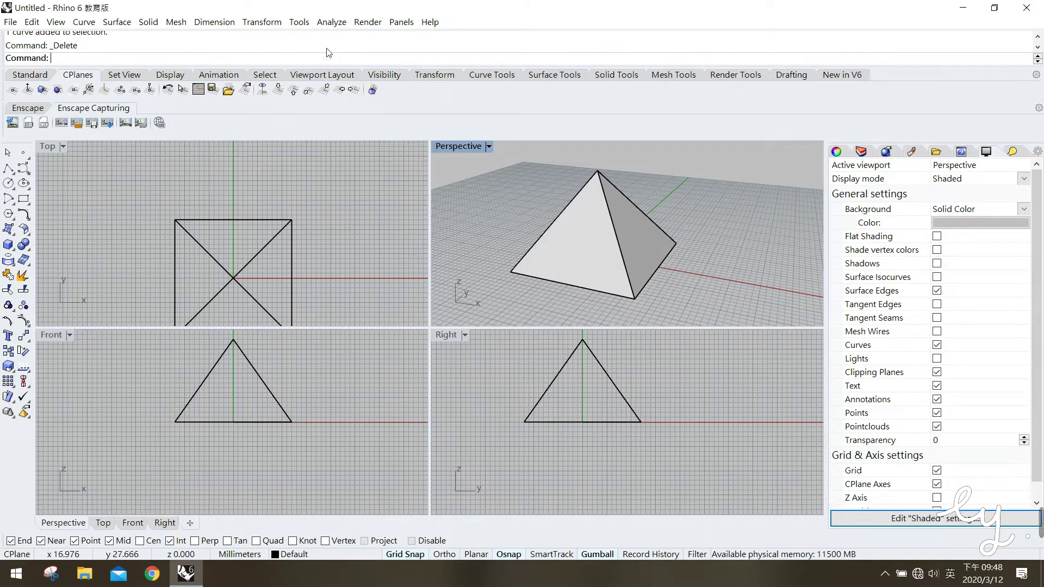
# Step: Delete the existing W and RW aliases from the command alias list in the Rhino options
pyautogui.click(302, 23)
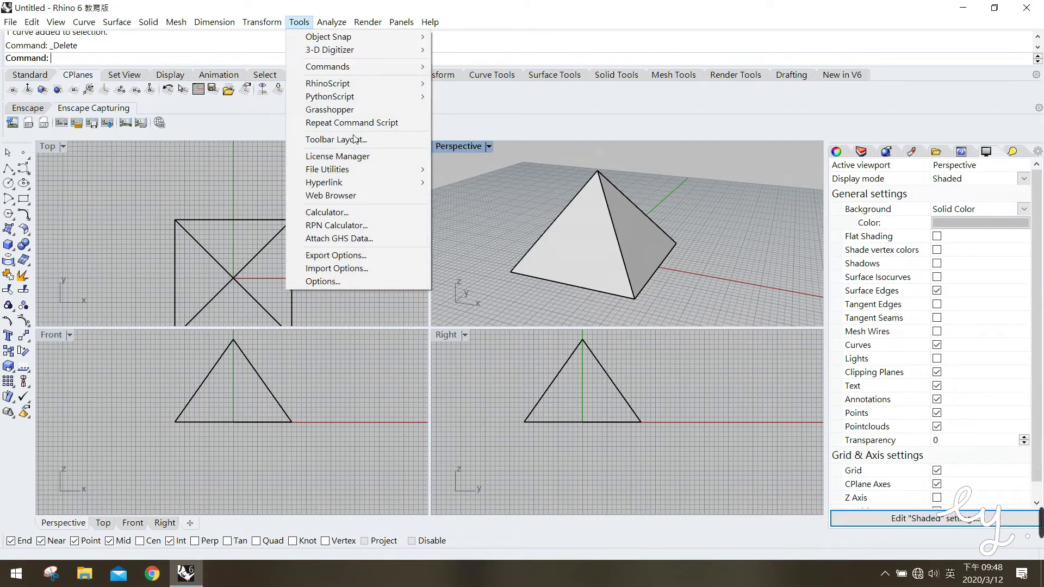
pyautogui.click(346, 282)
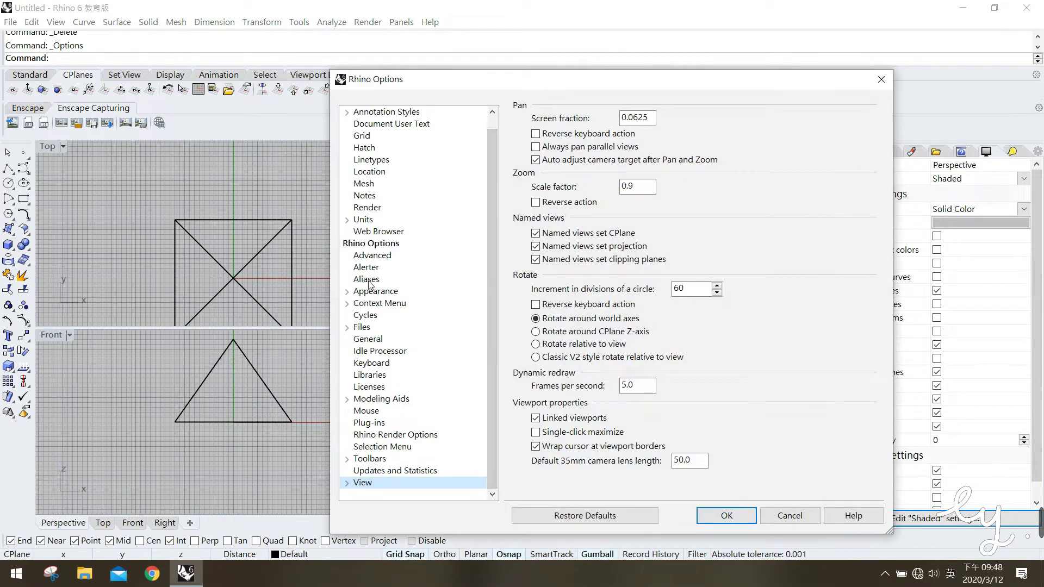
pyautogui.click(368, 279)
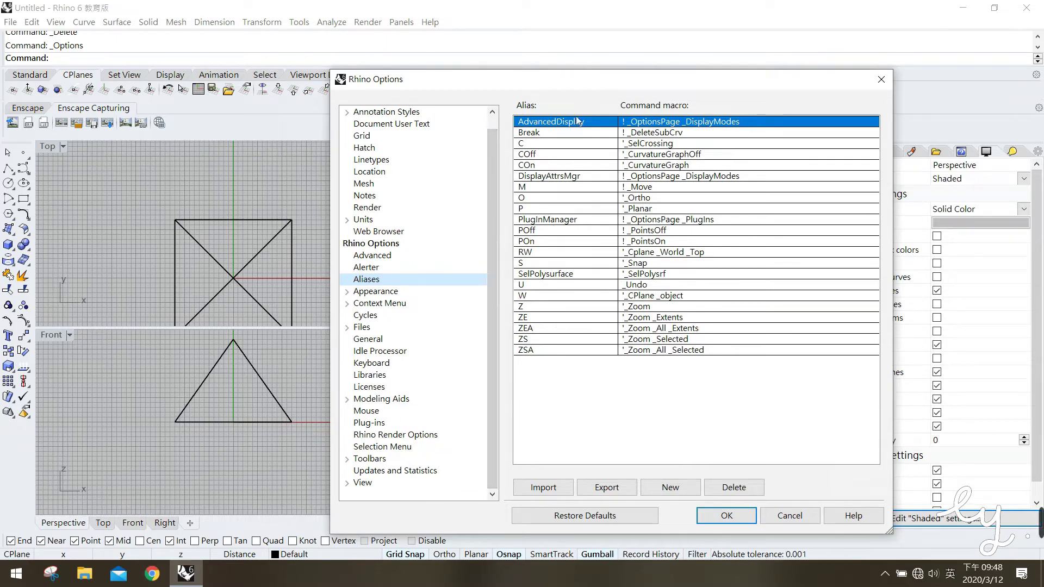
pyautogui.click(652, 297)
pyautogui.click(613, 299)
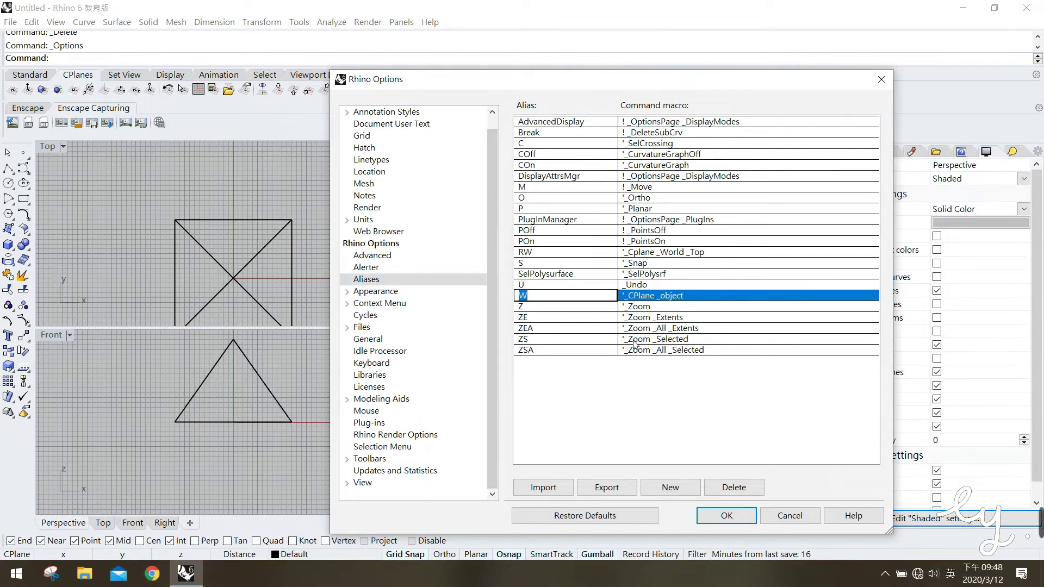
pyautogui.click(726, 488)
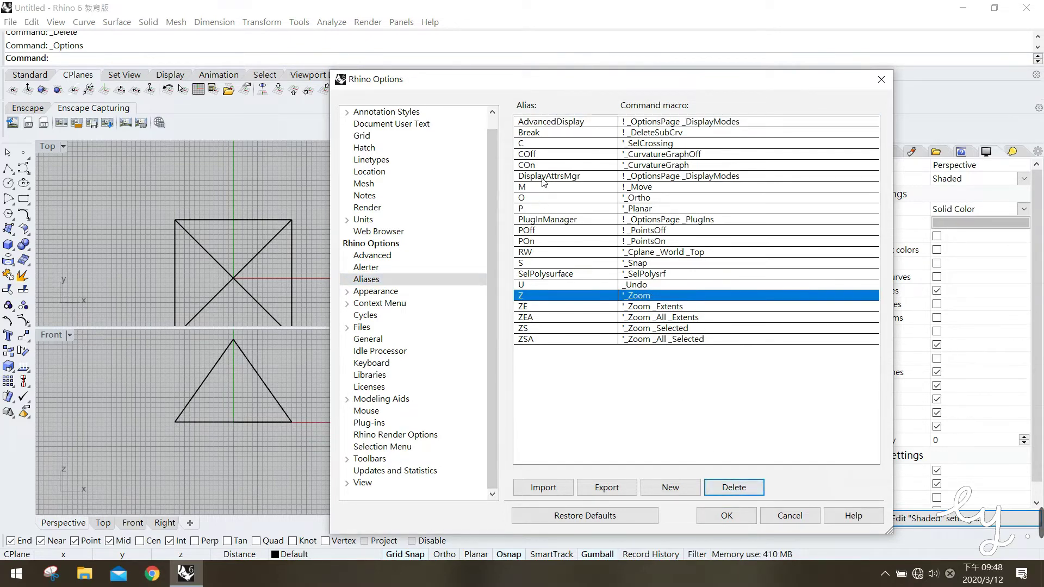
pyautogui.doubleClick(549, 252)
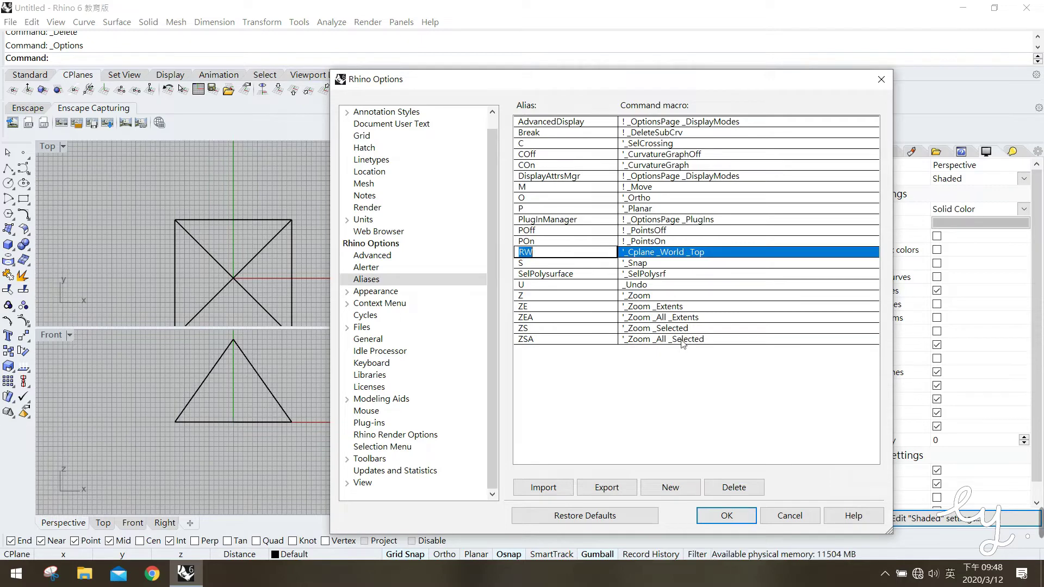
pyautogui.click(734, 487)
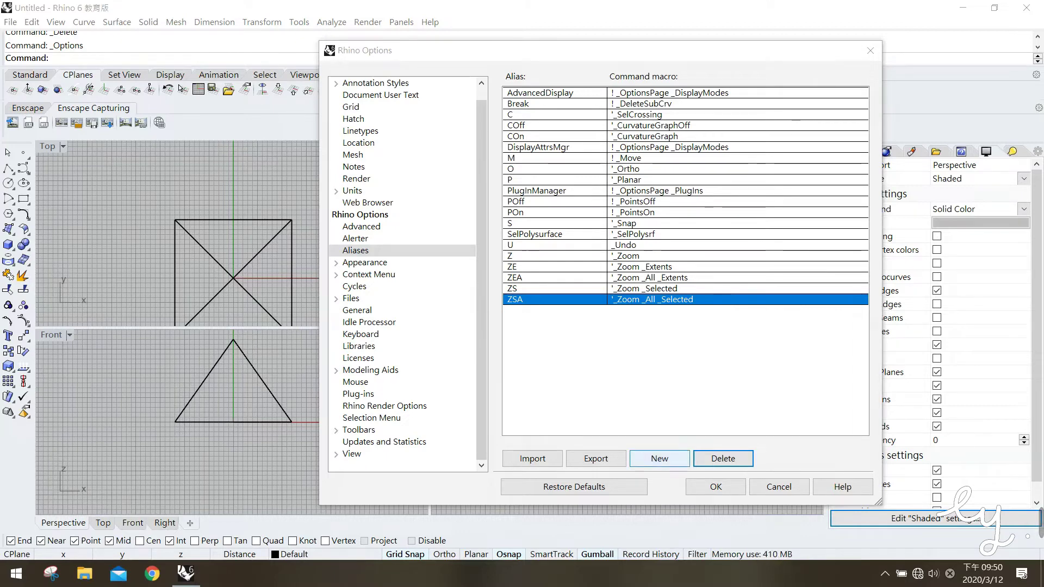
# Step: Add a new command alias named w to the alias list
pyautogui.click(659, 458)
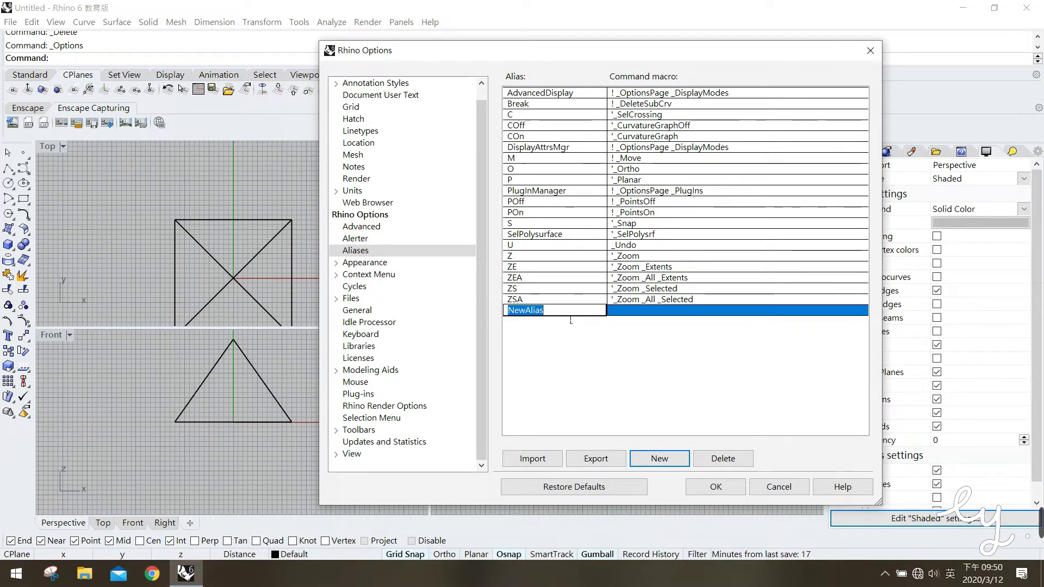
pyautogui.write('w')
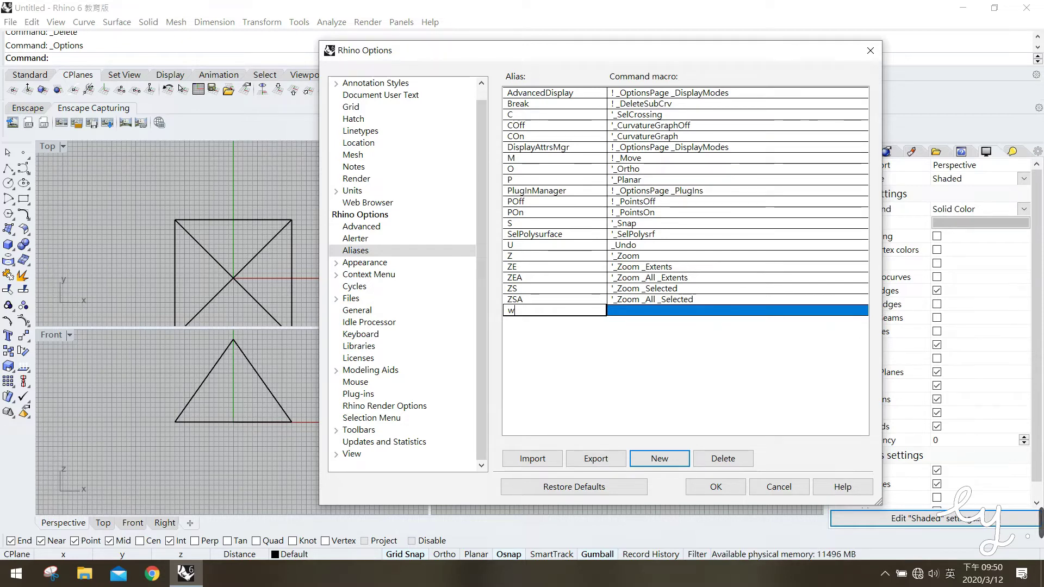
pyautogui.doubleClick(511, 311)
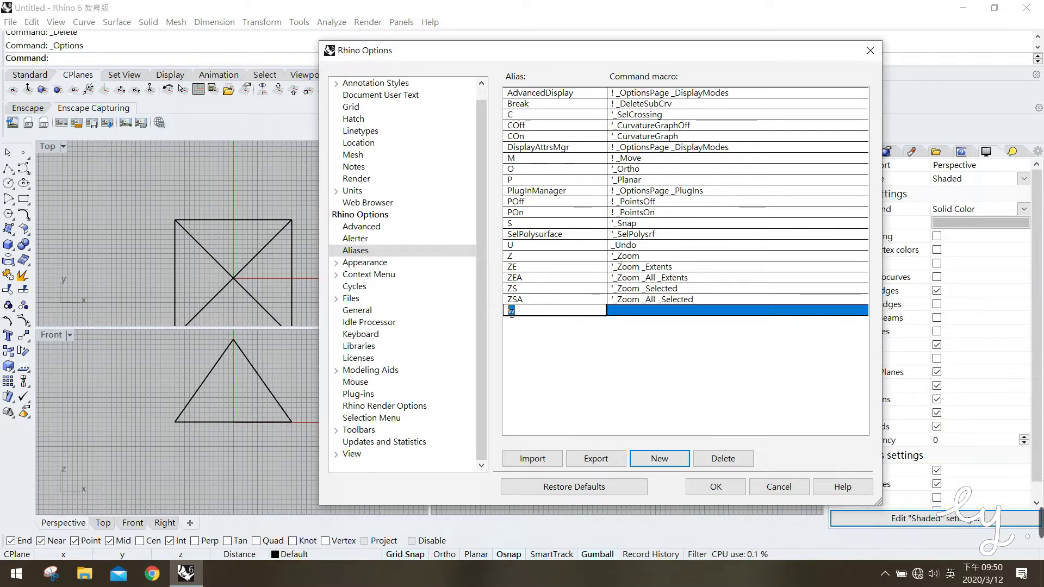
# Step: Set the w alias's command macro to '_CPlane _object and accept the options
pyautogui.click(639, 311)
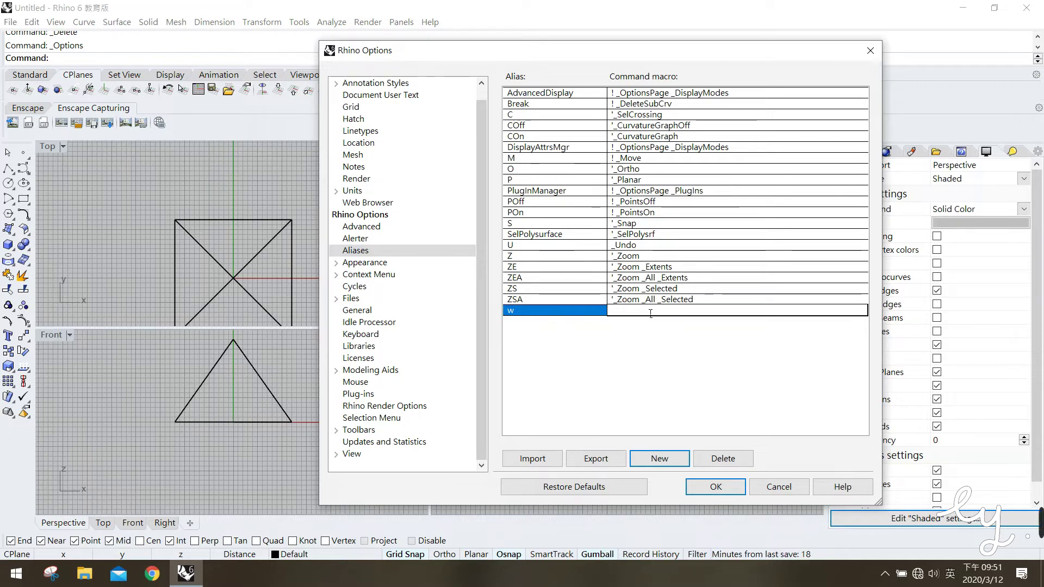
pyautogui.write("'")
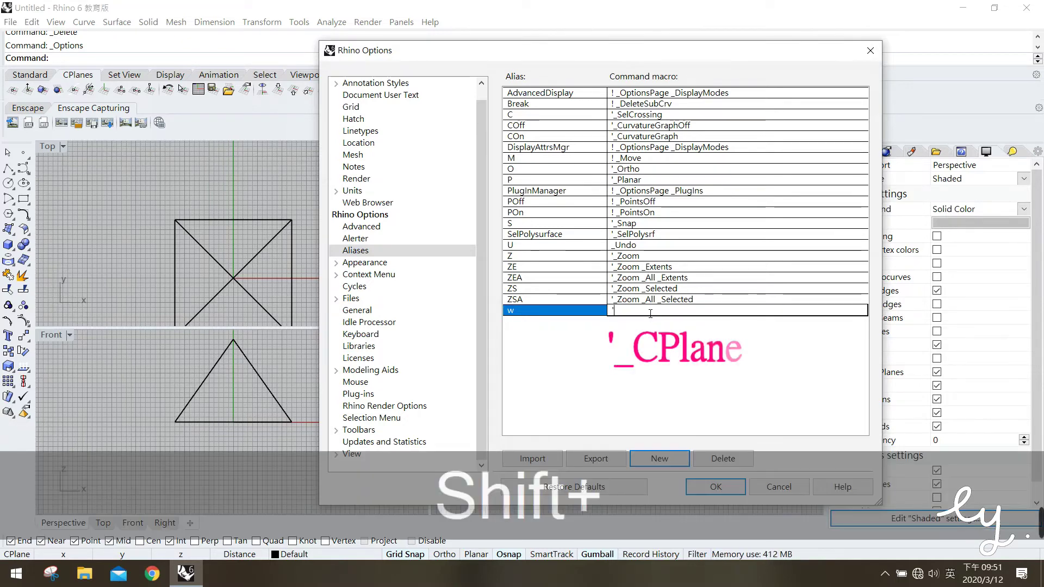
pyautogui.write('Plane _object')
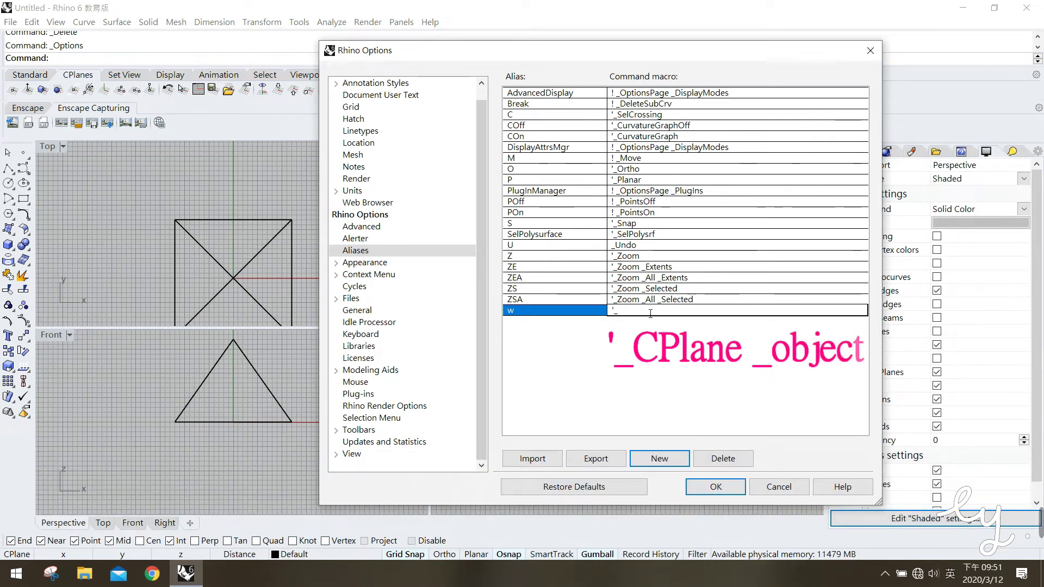
pyautogui.write('C')
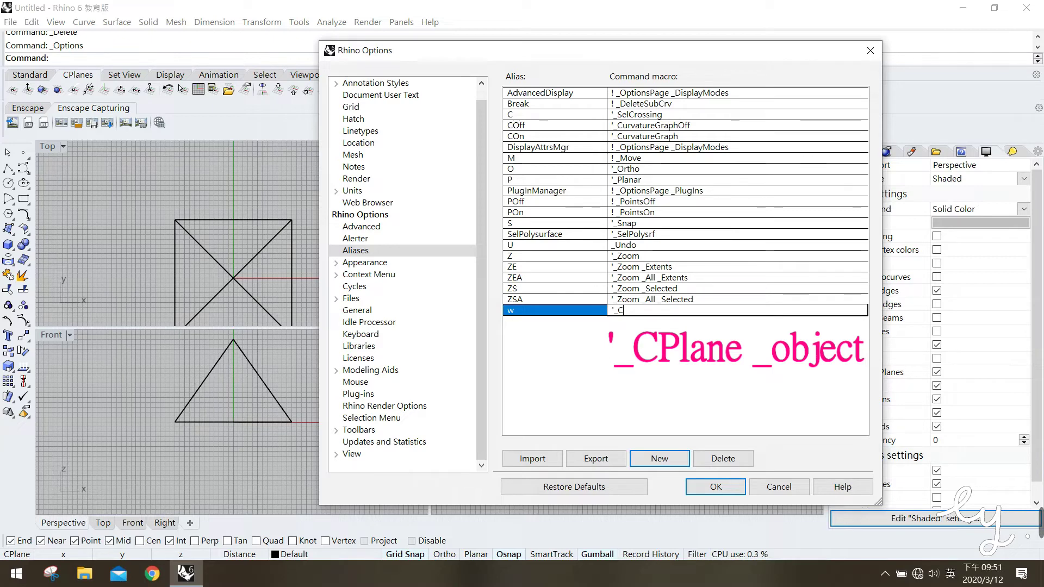
pyautogui.write('Plane')
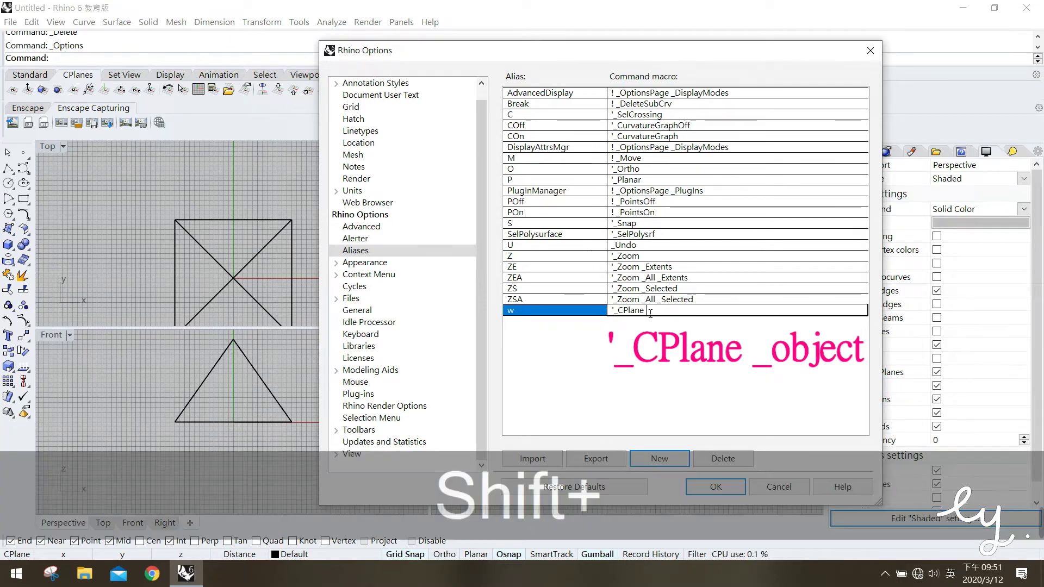
pyautogui.write('P')
pyautogui.press('BackSpace')
pyautogui.write('_')
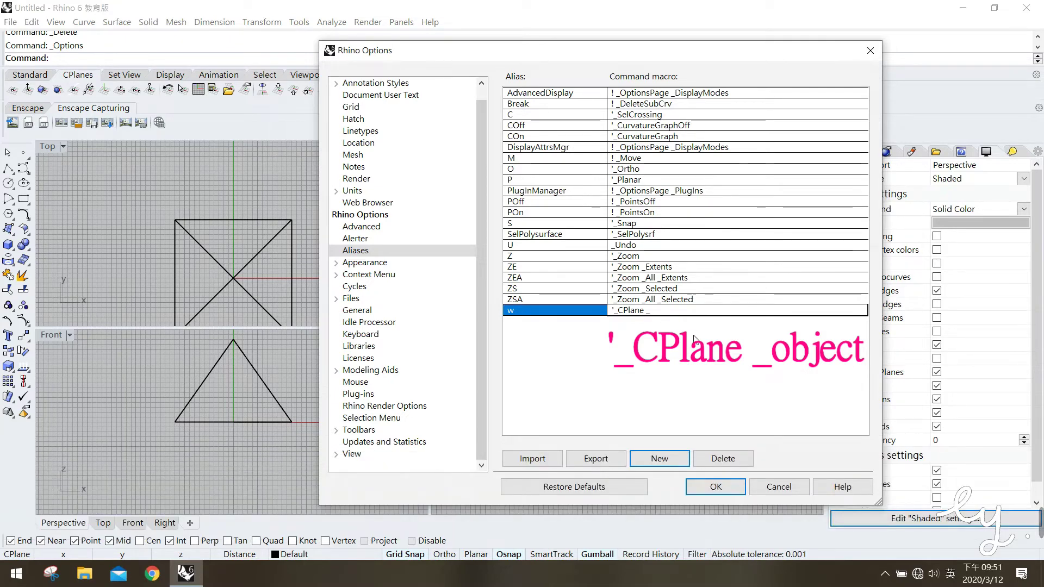
pyautogui.write('o')
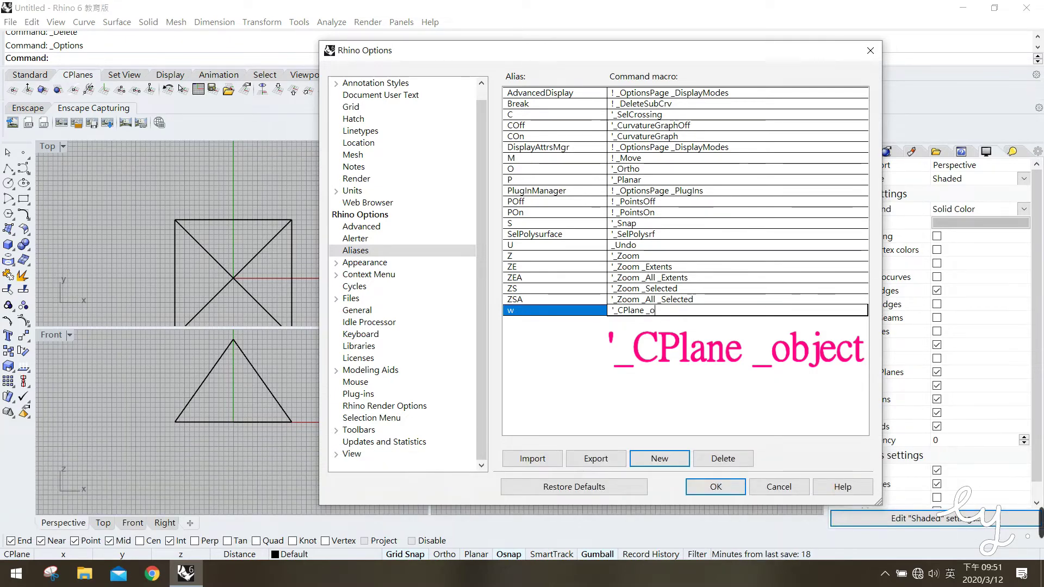
pyautogui.write('bject')
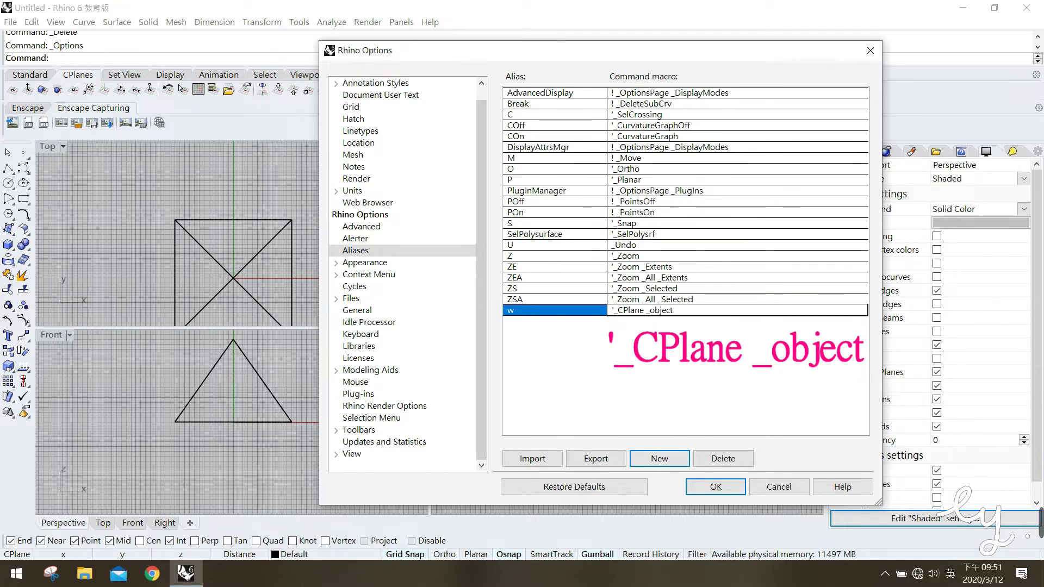
pyautogui.click(696, 340)
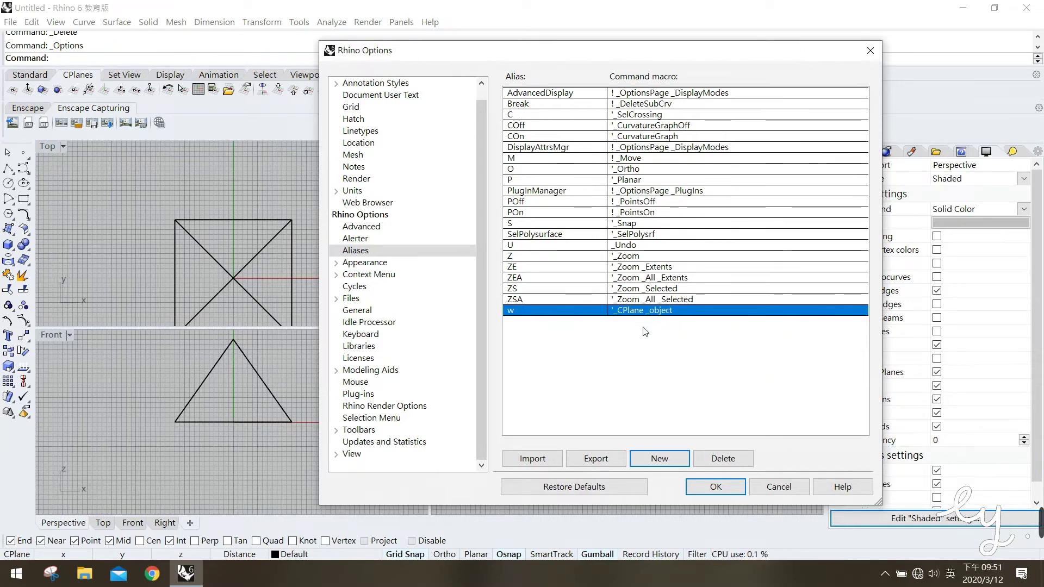
pyautogui.click(715, 488)
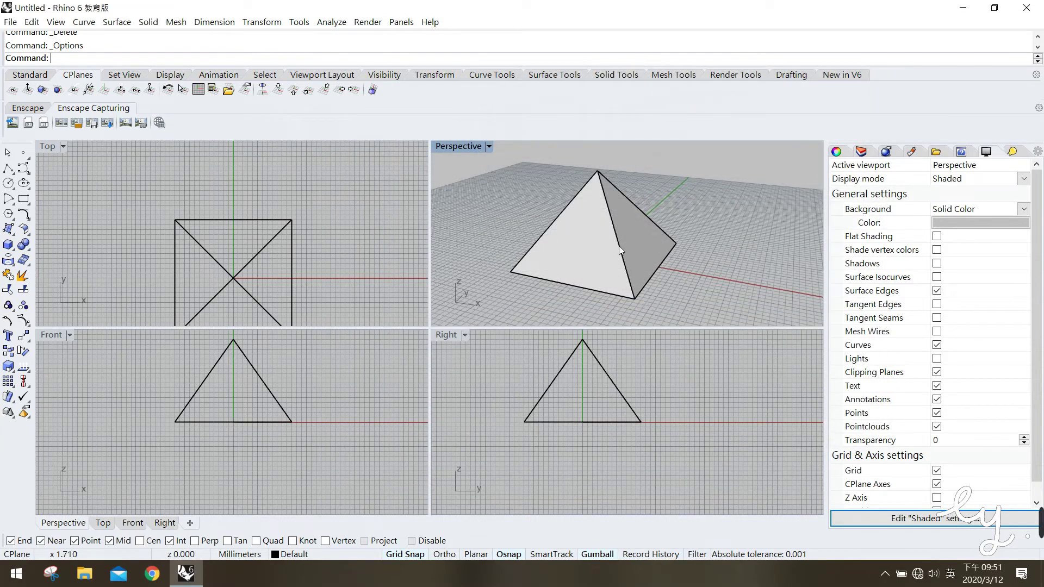
# Step: Orient the perspective construction plane to the pyramid's faces in turn, ending on the front face, and reset it to World Top
pyautogui.click(42, 90)
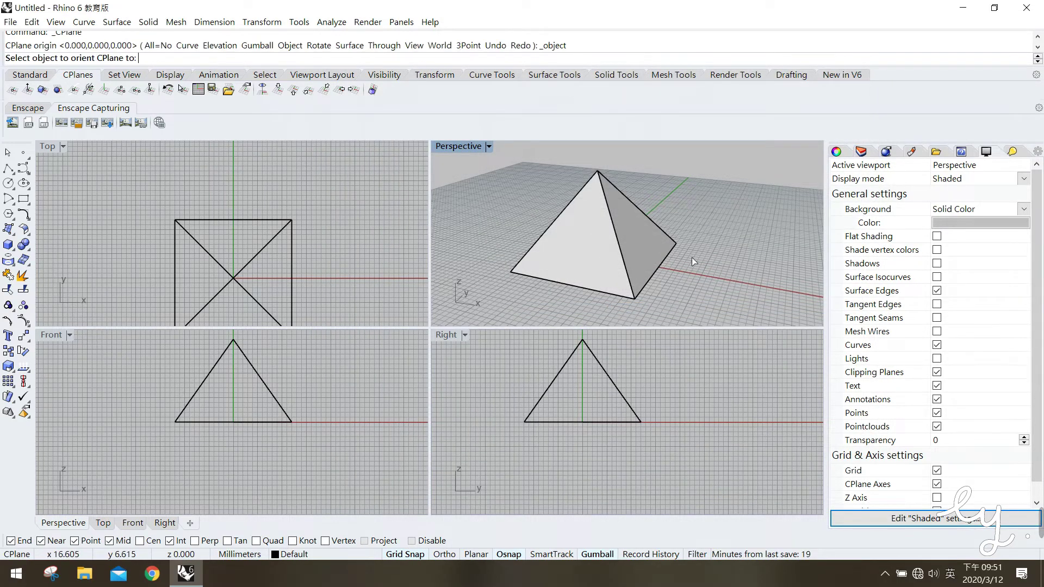
pyautogui.click(611, 279)
pyautogui.moveTo(723, 233); pyautogui.dragTo(629, 249, button='right')
pyautogui.rightClick(621, 261)
pyautogui.click(595, 234)
pyautogui.moveTo(702, 246); pyautogui.dragTo(683, 272, button='right')
pyautogui.rightClick(676, 217)
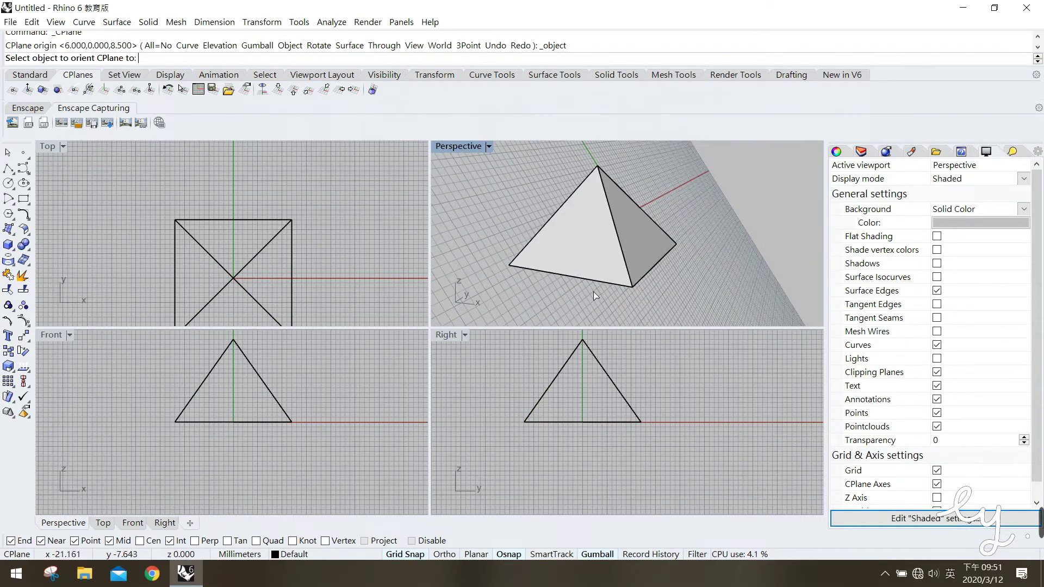
pyautogui.click(598, 237)
pyautogui.moveTo(666, 286); pyautogui.dragTo(667, 240, button='right')
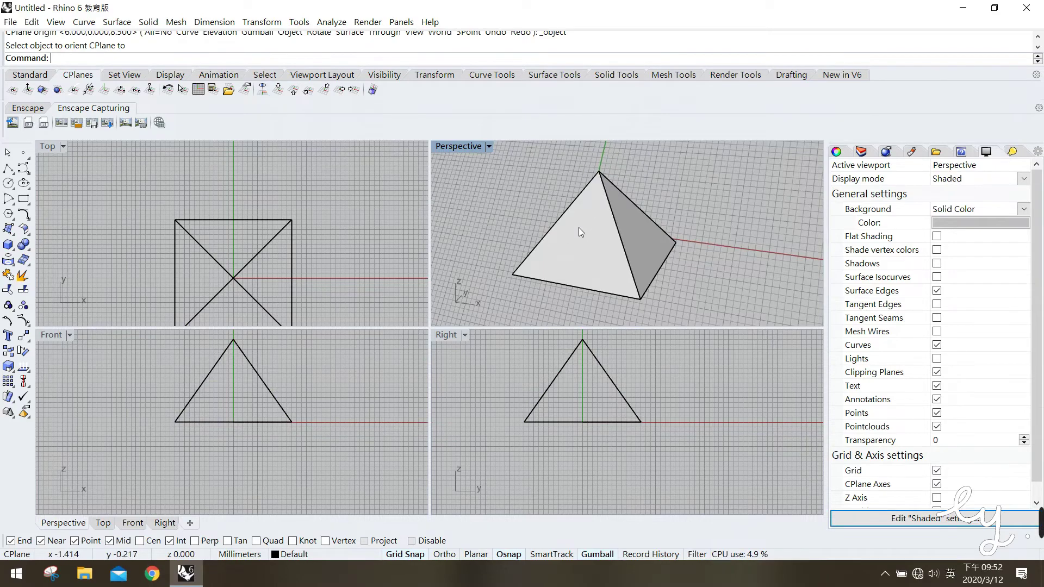
pyautogui.click(278, 90)
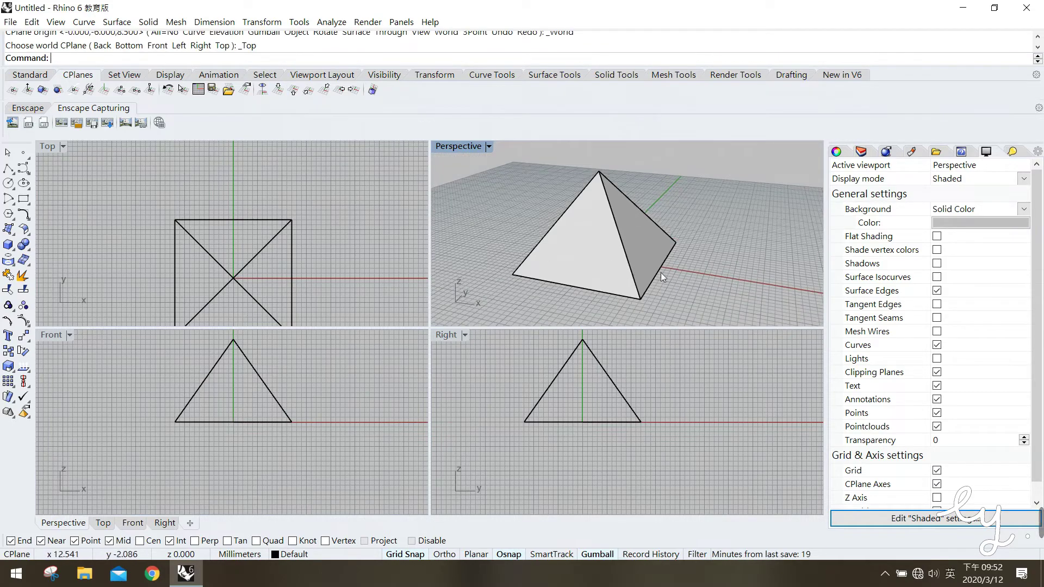
# Step: Add another command alias named rw to the alias list in the Rhino options
pyautogui.click(300, 23)
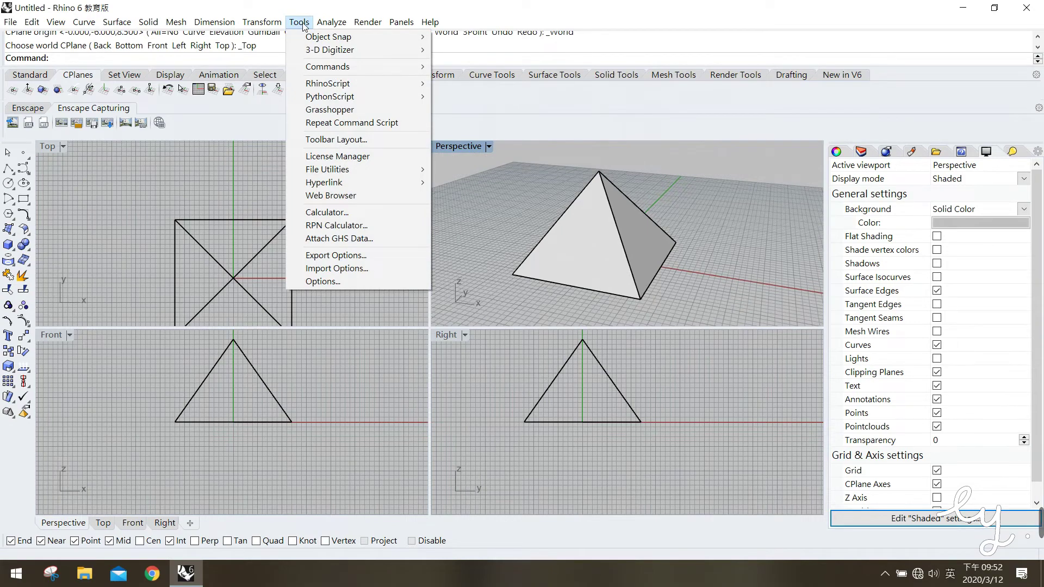
pyautogui.click(330, 282)
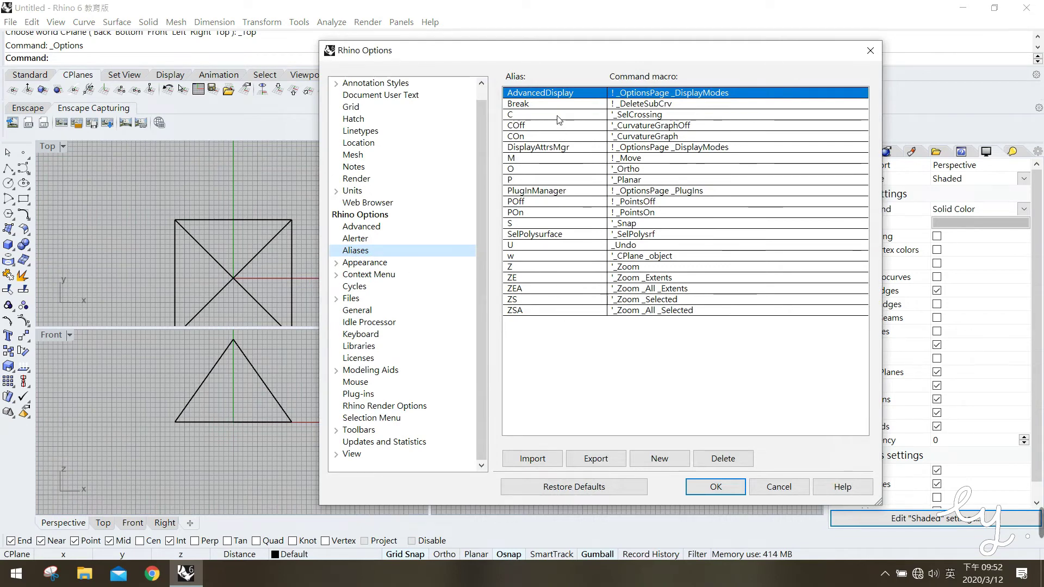
pyautogui.click(661, 460)
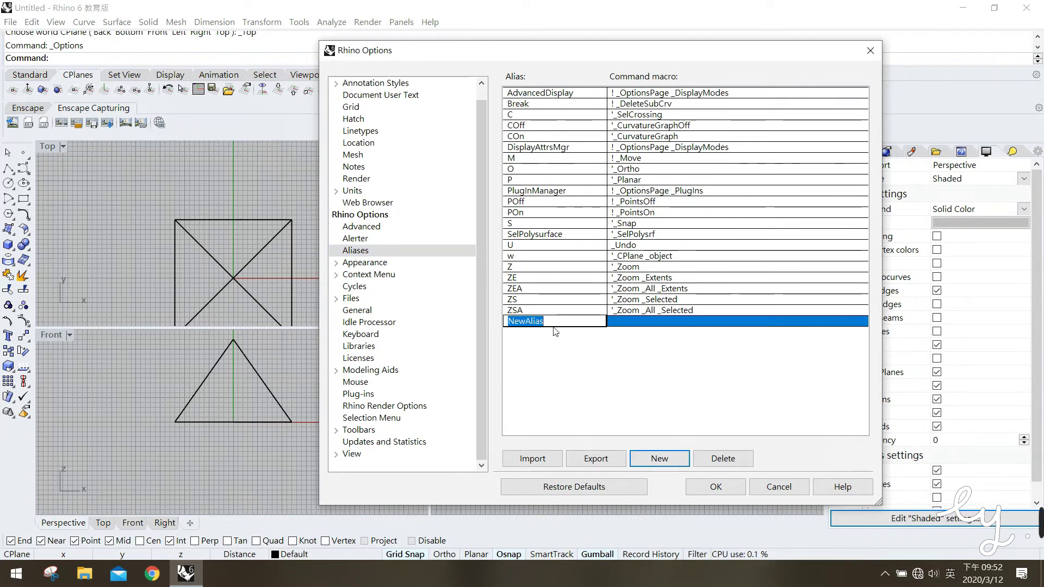
pyautogui.write('rw')
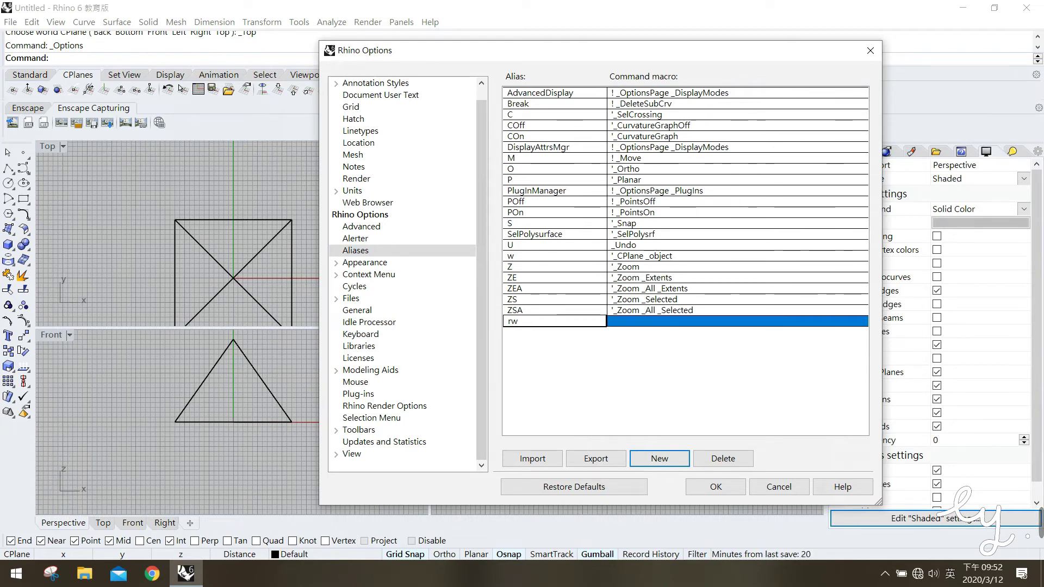
# Step: Set the rw alias's command macro to '_CPlane _World _Top and accept the options
pyautogui.click(644, 324)
pyautogui.write("'")
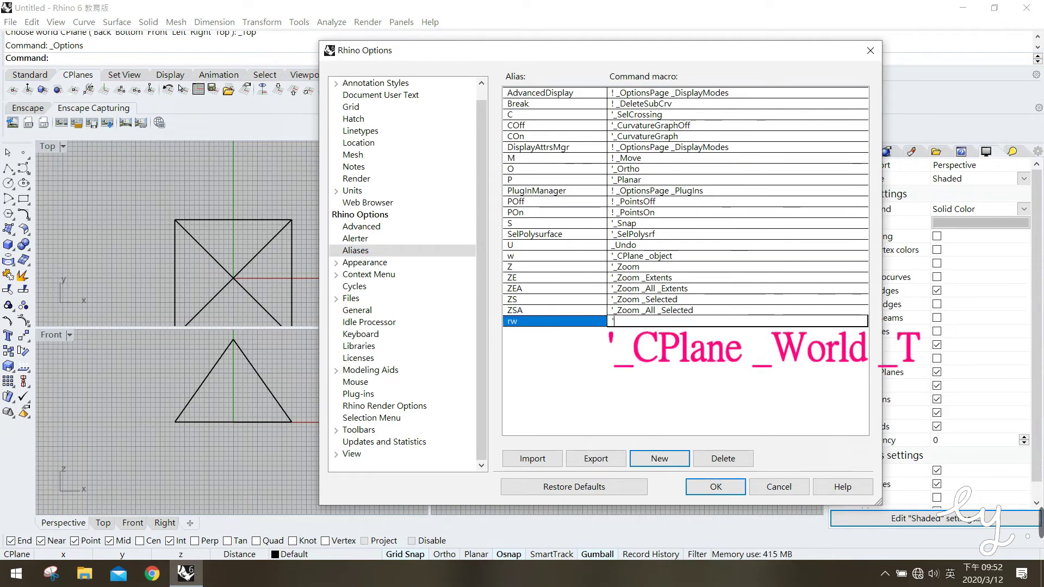
pyautogui.write('_')
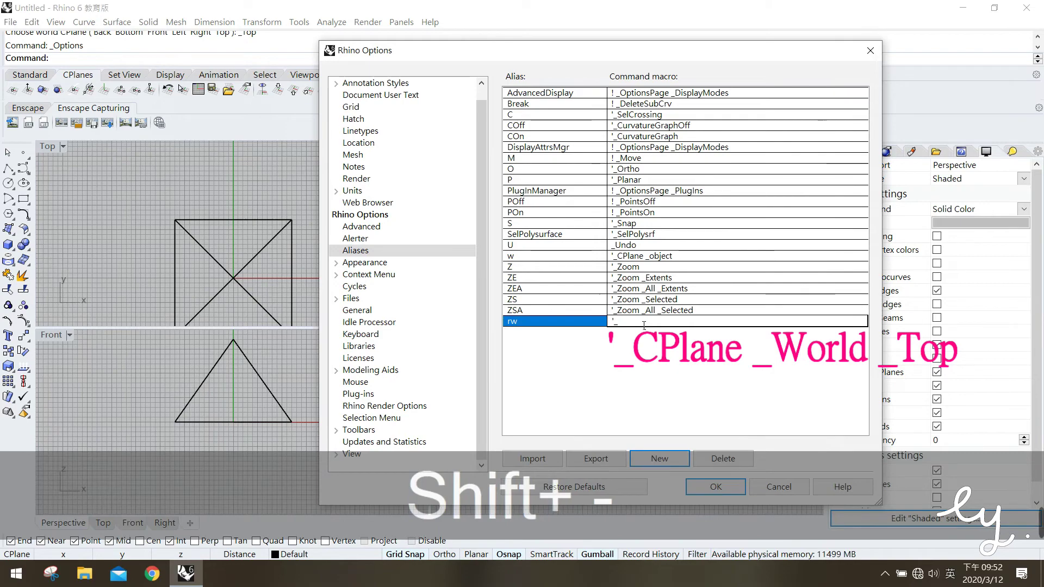
pyautogui.write('C')
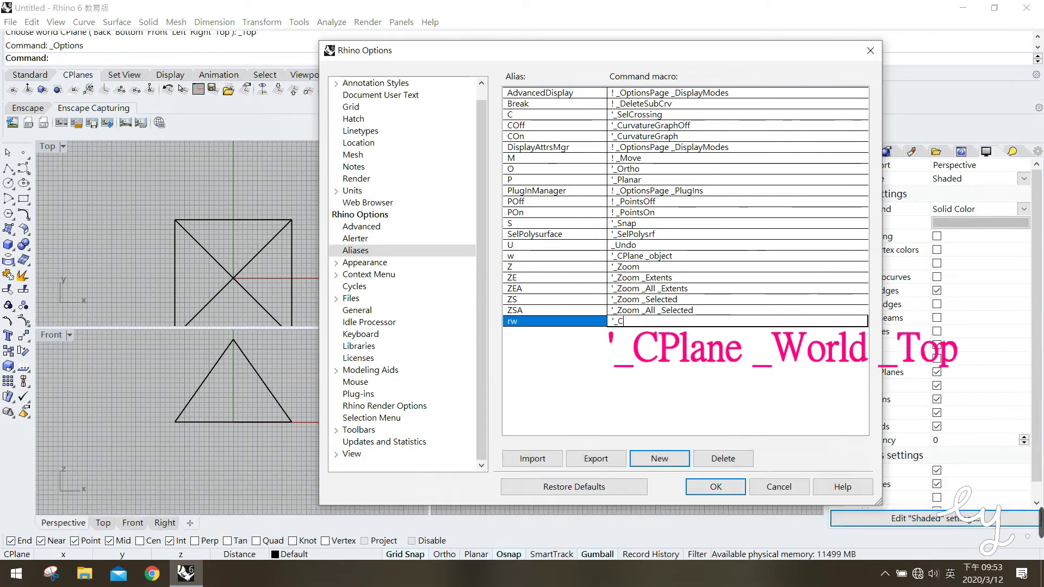
pyautogui.write('pl')
pyautogui.press('BackSpace')
pyautogui.press('BackSpace')
pyautogui.write('Plane')
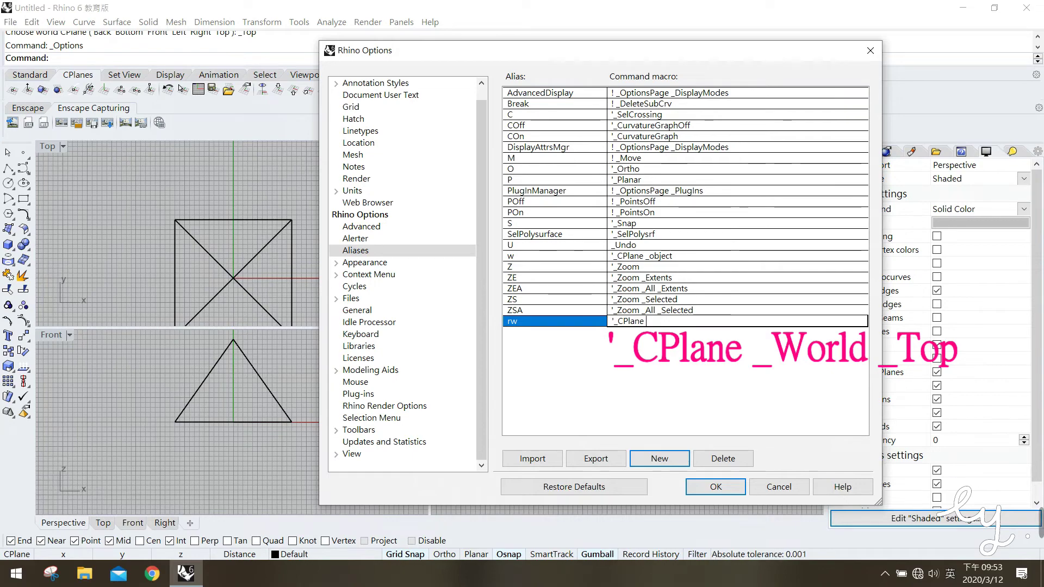
pyautogui.write(' _World')
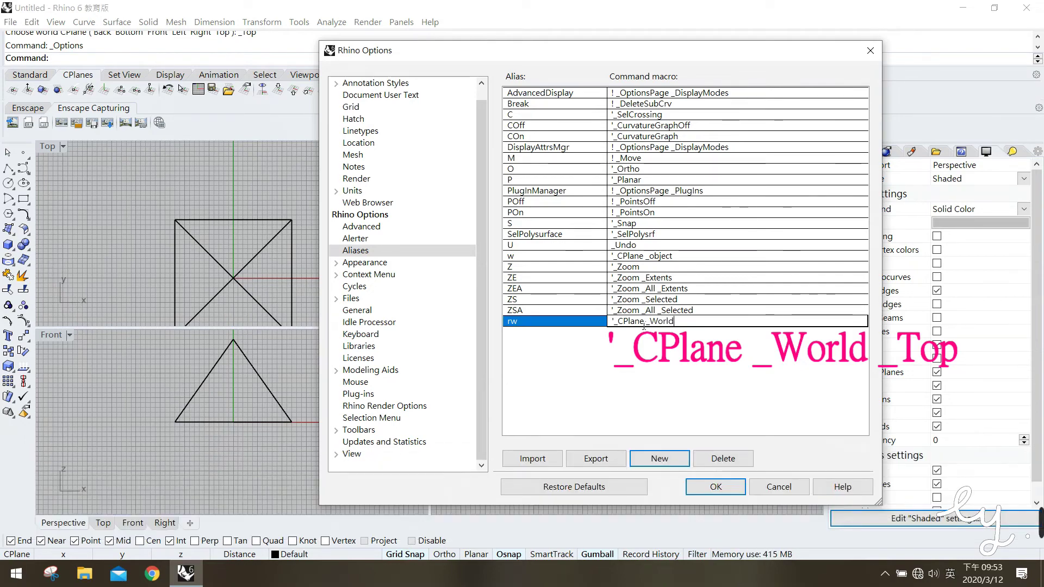
pyautogui.write(' _')
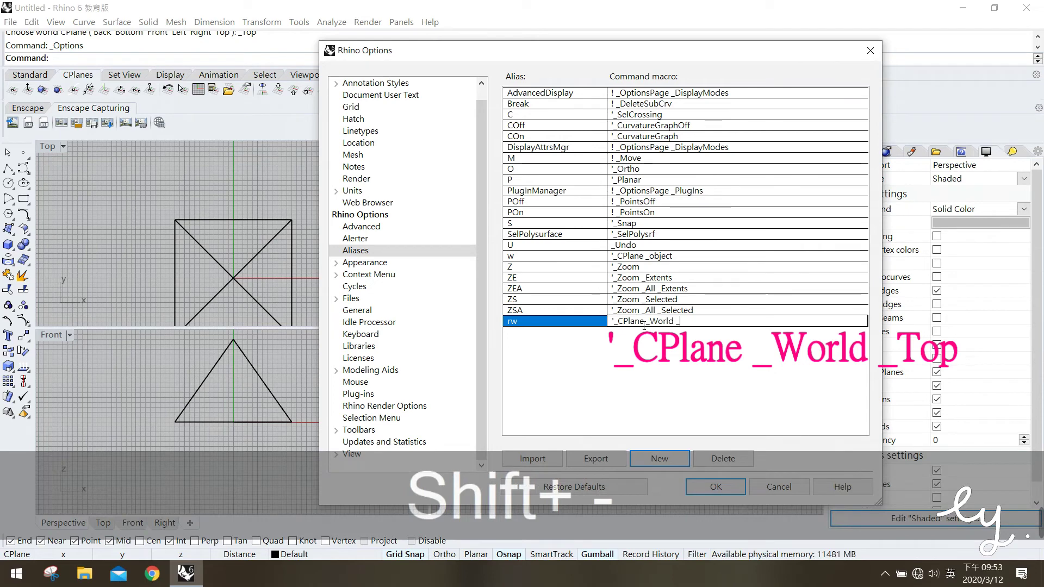
pyautogui.write('Top')
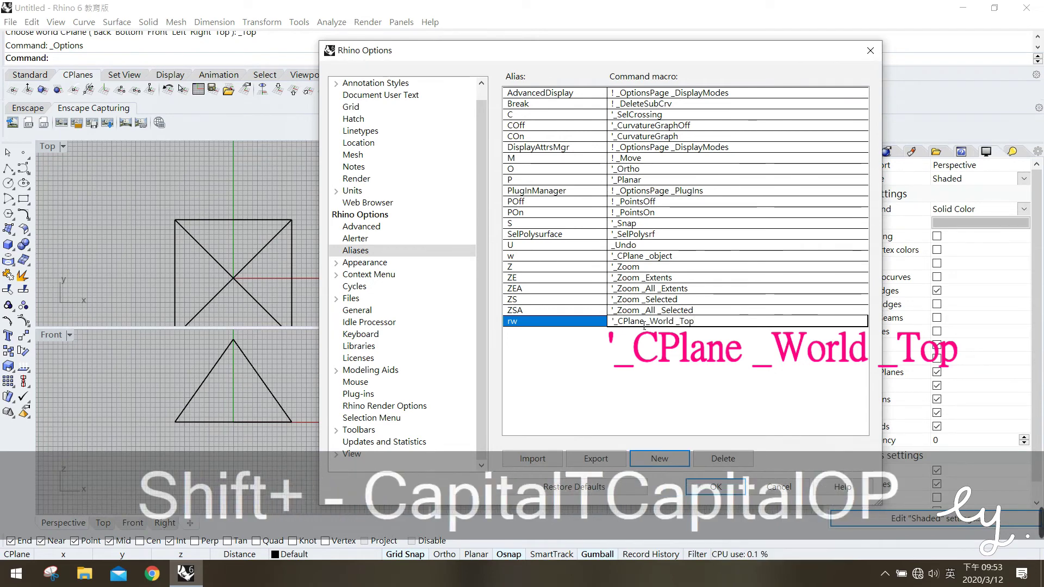
pyautogui.press('Return')
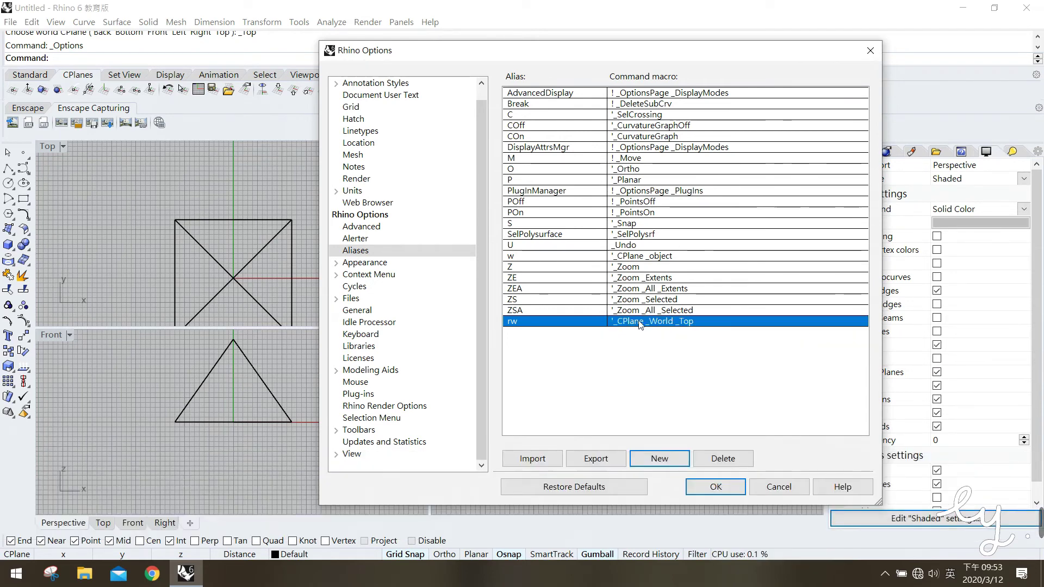
pyautogui.click(716, 488)
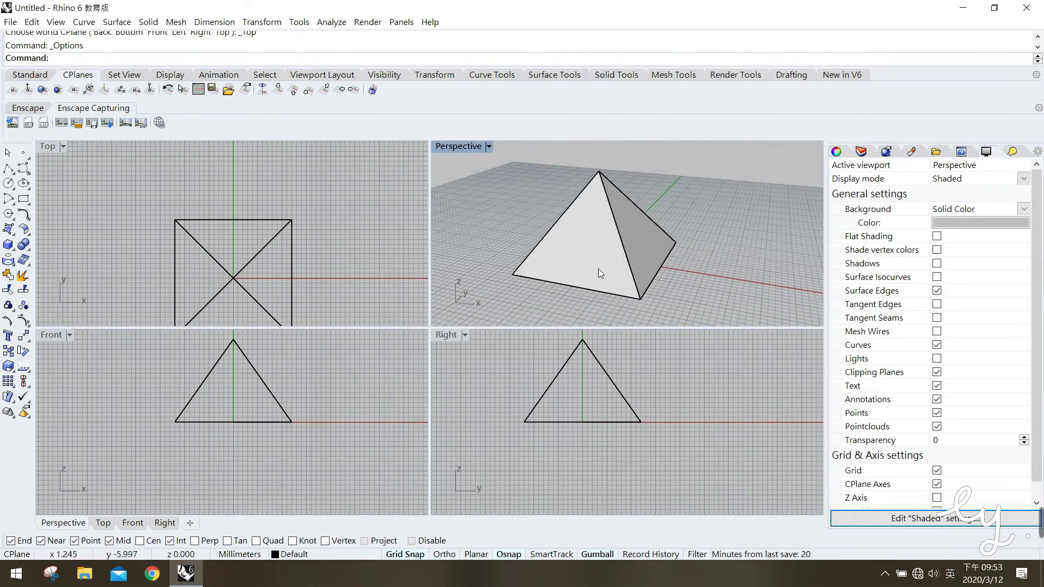
# Step: Orient the perspective construction plane to the pyramid's front face, and restore it to World Top with the rw alias
pyautogui.click(43, 89)
pyautogui.click(650, 280)
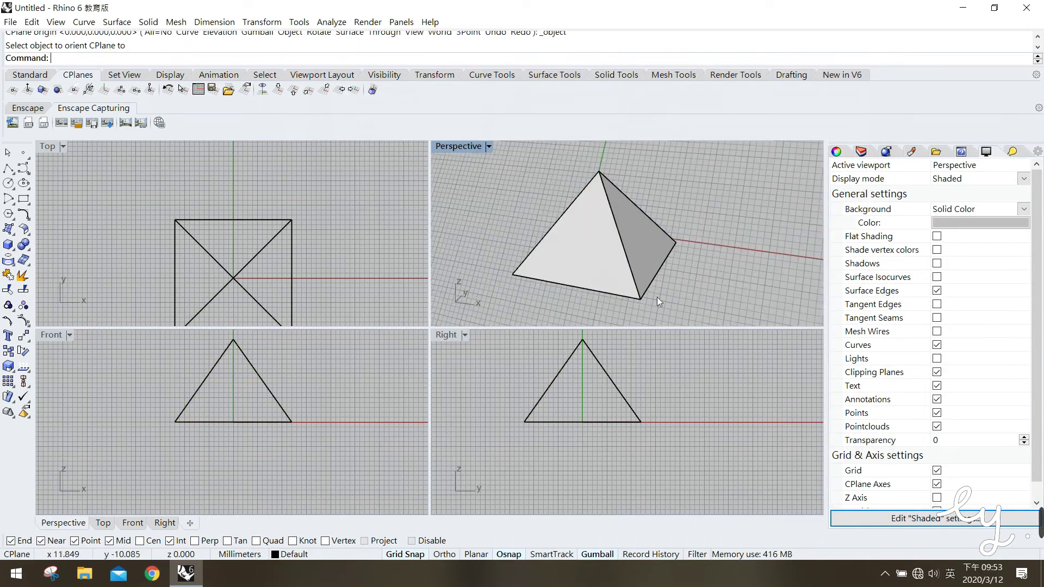
pyautogui.write('wt')
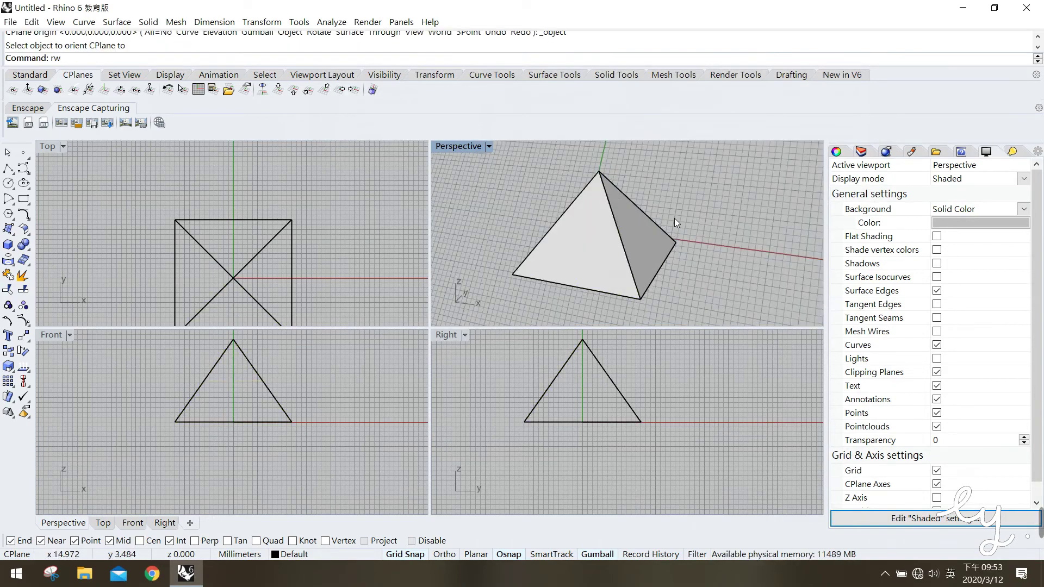
pyautogui.press('Return')
pyautogui.moveTo(684, 230); pyautogui.dragTo(681, 191, button='right')
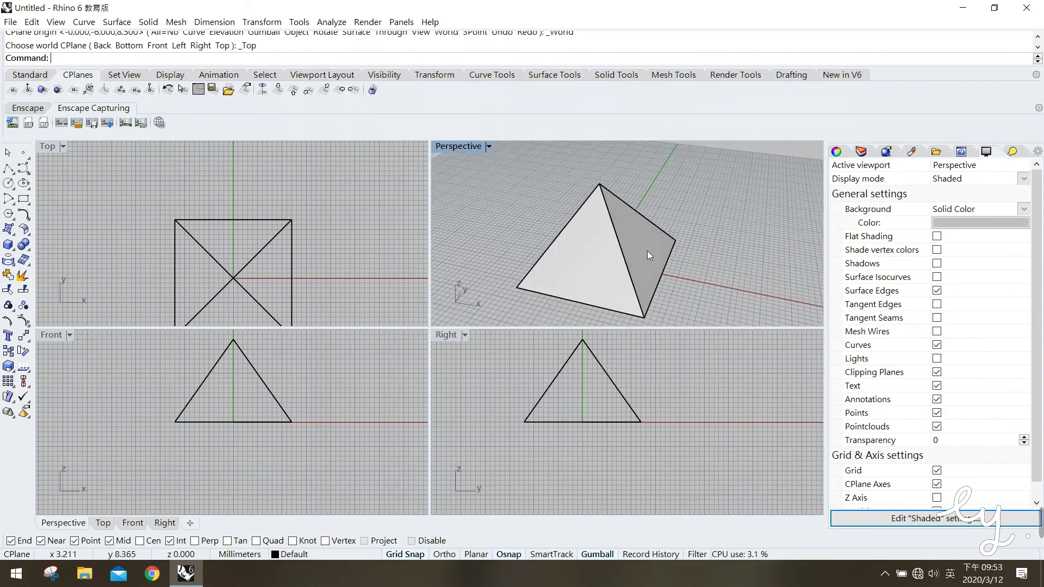
pyautogui.moveTo(683, 294); pyautogui.dragTo(694, 266, button='right')
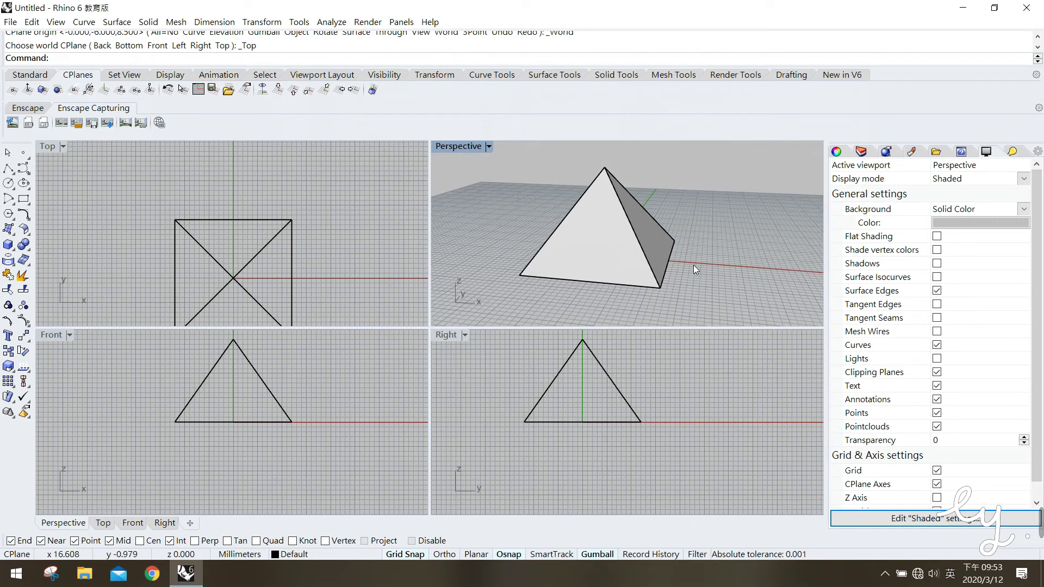
pyautogui.click(670, 265)
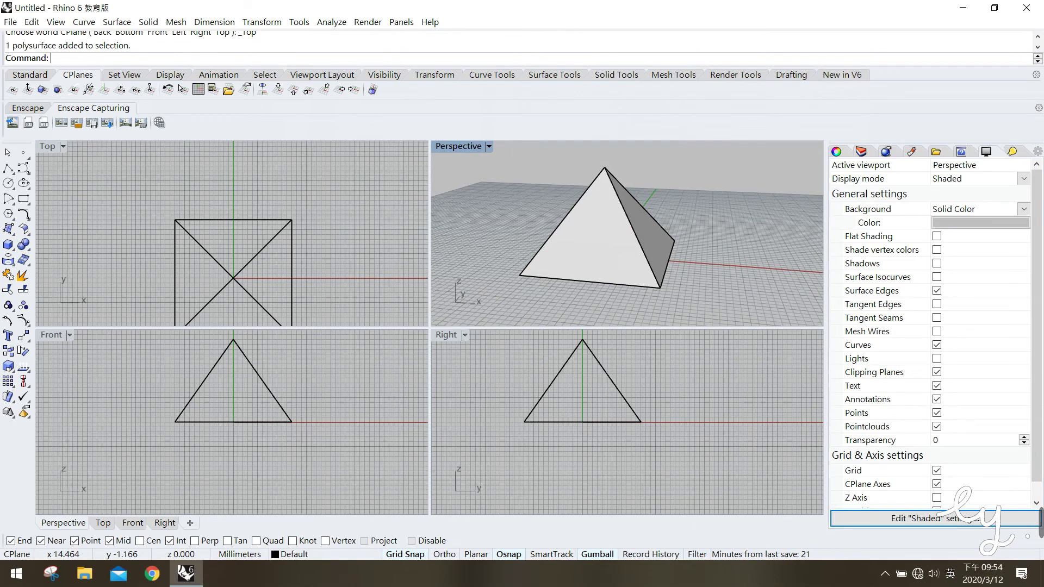